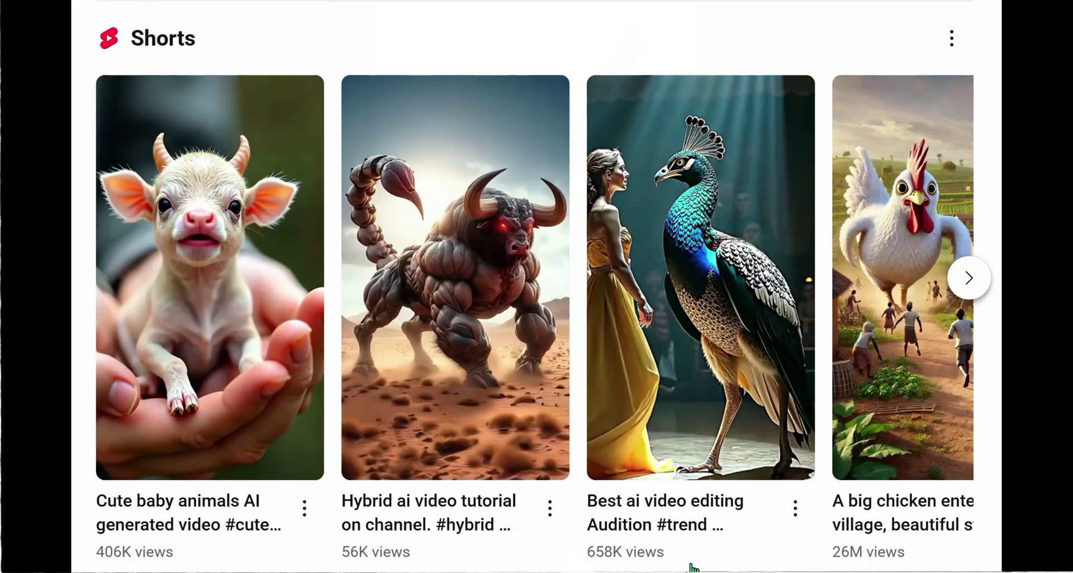
Page right and then back left through the AI-animated Shorts shelf on YouTube.
{"action": "left_click", "coordinate": [974, 284]}
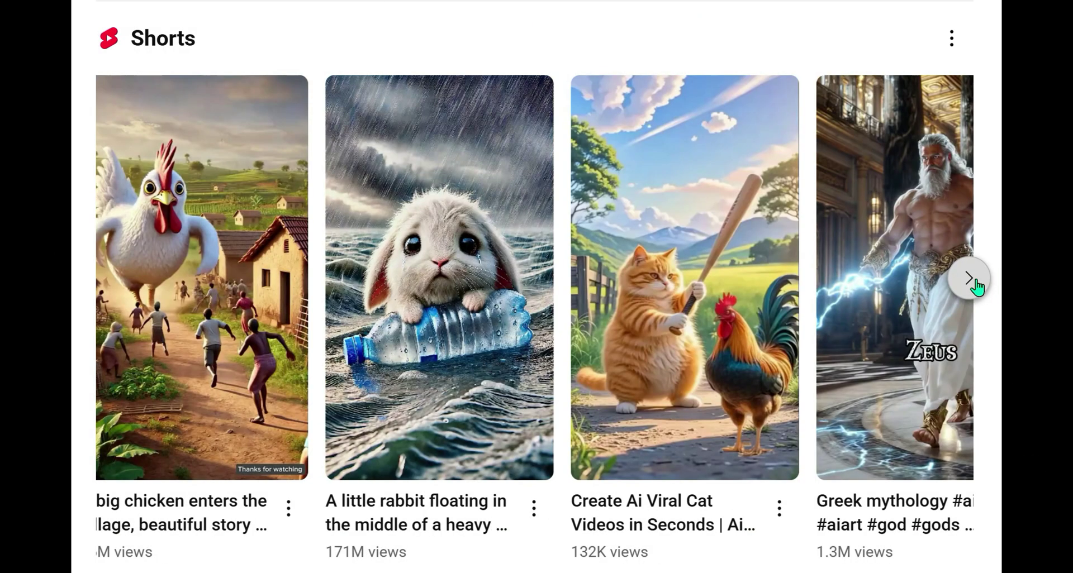
{"action": "left_click", "coordinate": [976, 285]}
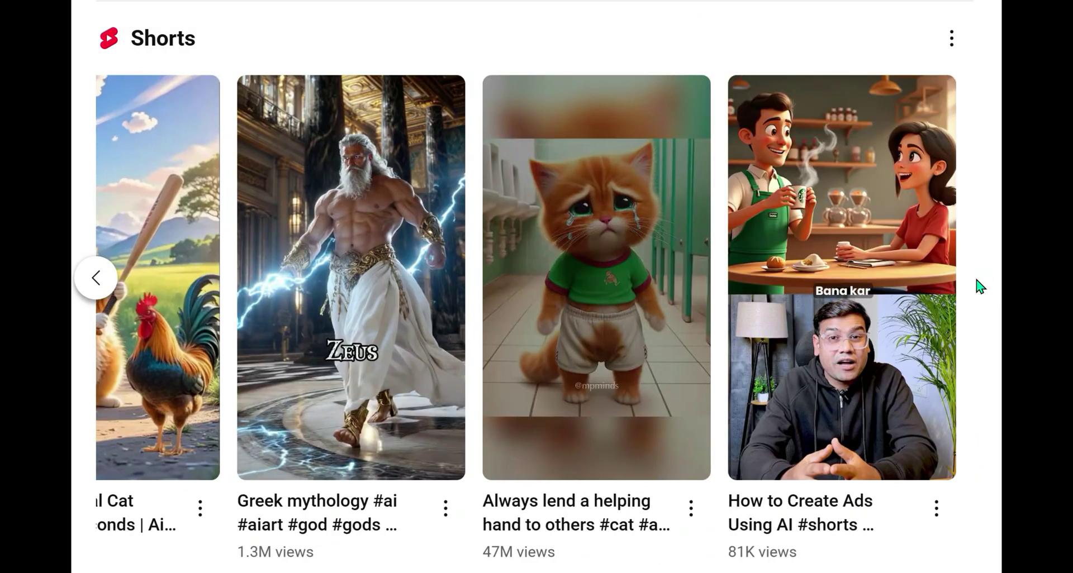
{"action": "left_click", "coordinate": [98, 283]}
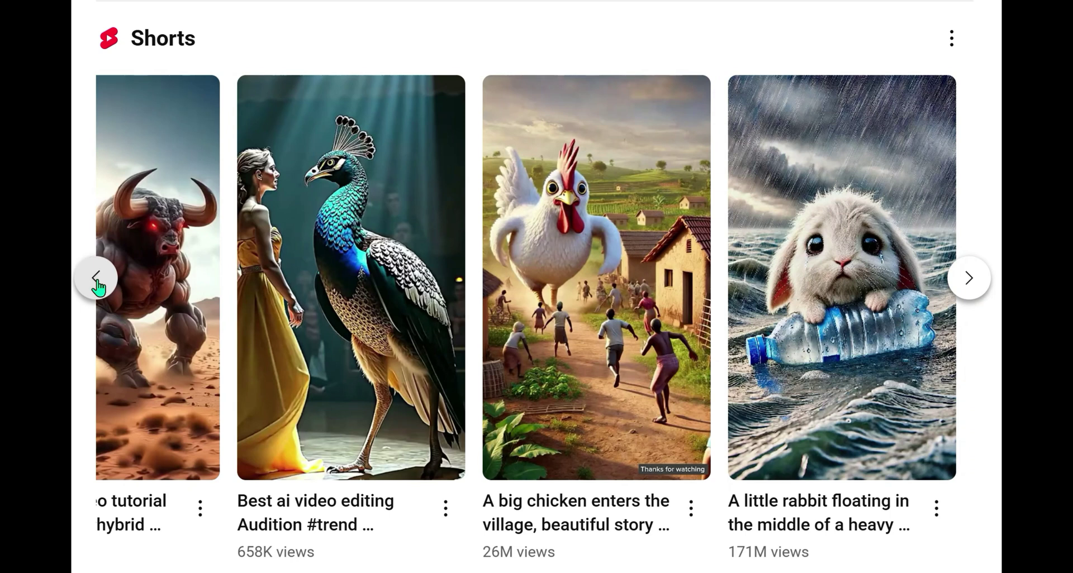
{"action": "left_click", "coordinate": [97, 282]}
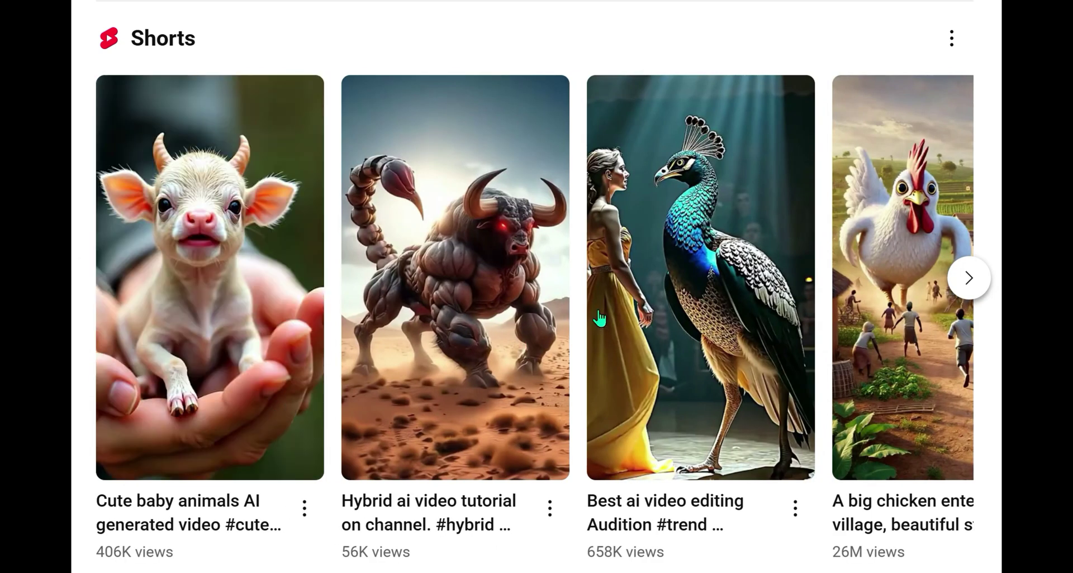
{"action": "mouse_move", "coordinate": [905, 279]}
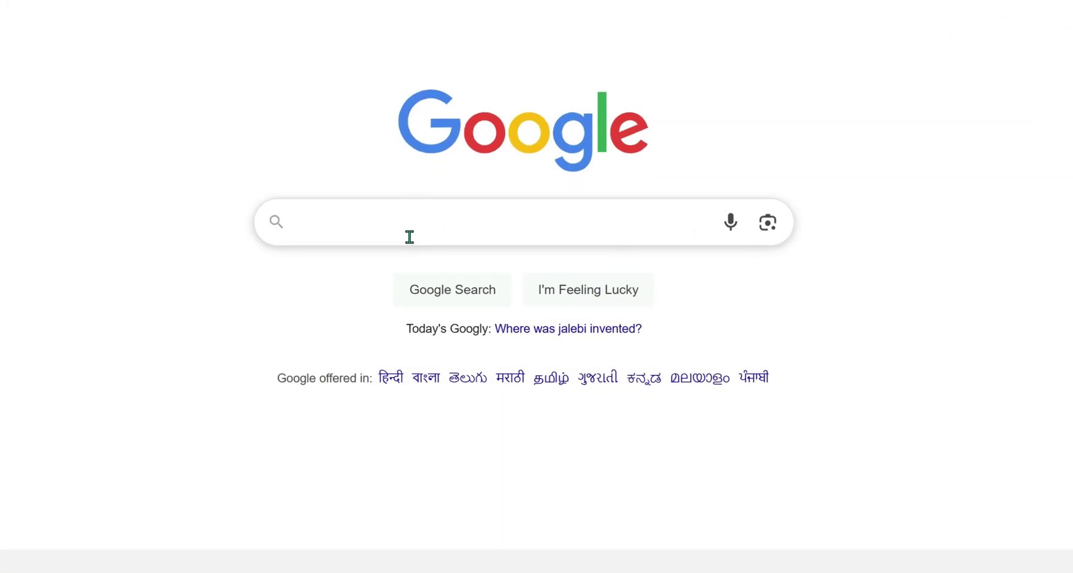
Search Google for 'Vidnoz.com' and open the Vidnoz AI result.
{"action": "left_click", "coordinate": [410, 237]}
{"action": "type", "text": "Vidno"}
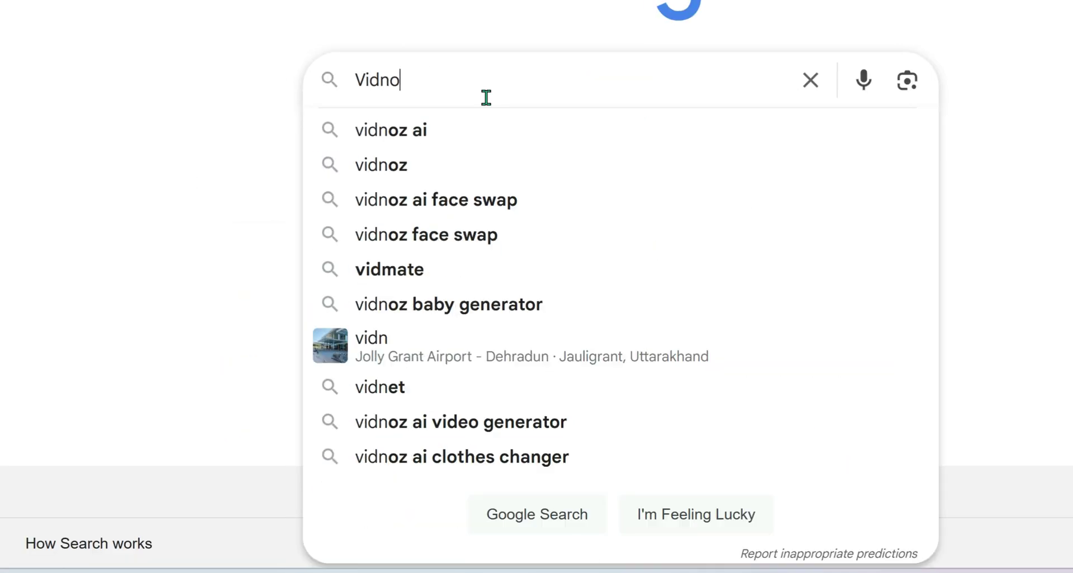
{"action": "type", "text": "z.com"}
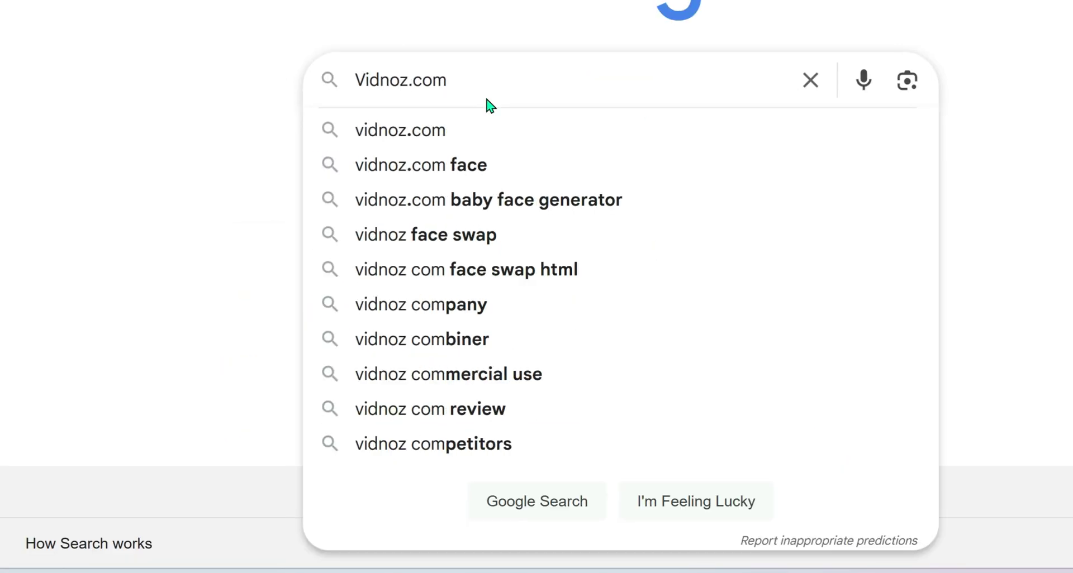
{"action": "key", "text": "Return"}
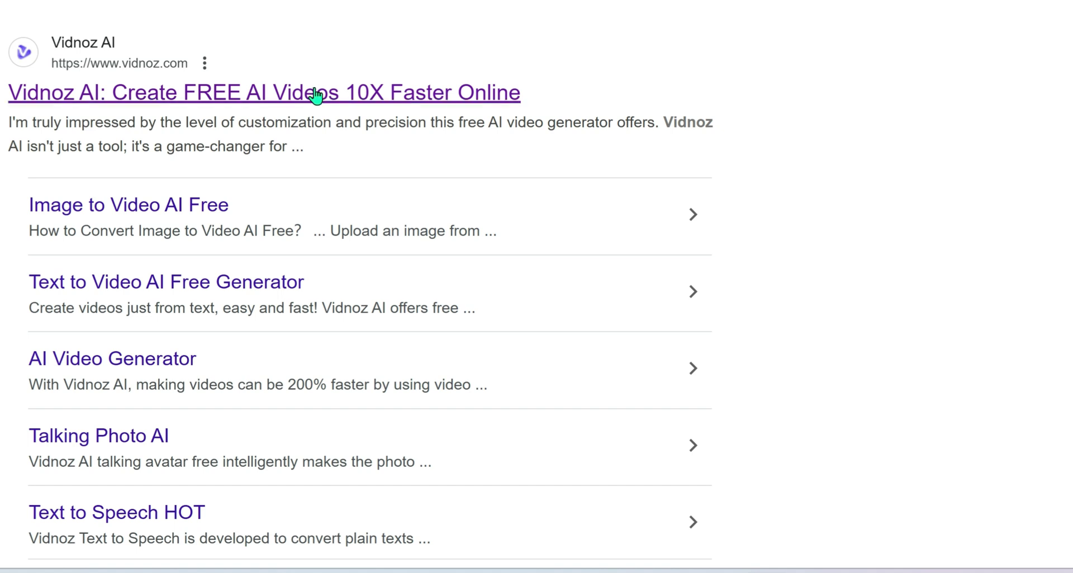
{"action": "left_click", "coordinate": [261, 95]}
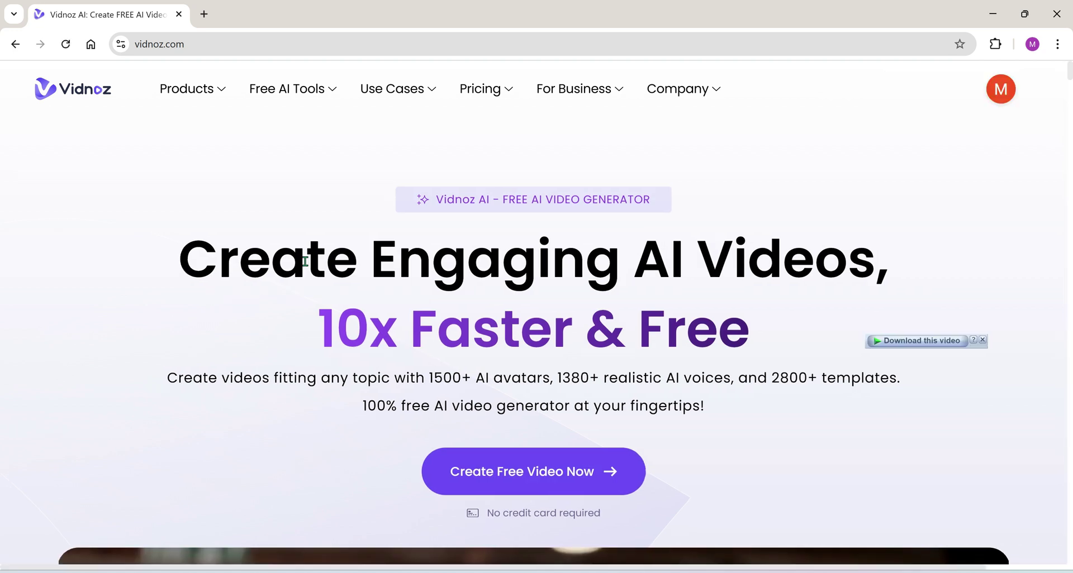
Reveal the Free AI Tools and Pricing dropdowns in the Vidnoz top navigation.
{"action": "mouse_move", "coordinate": [337, 102]}
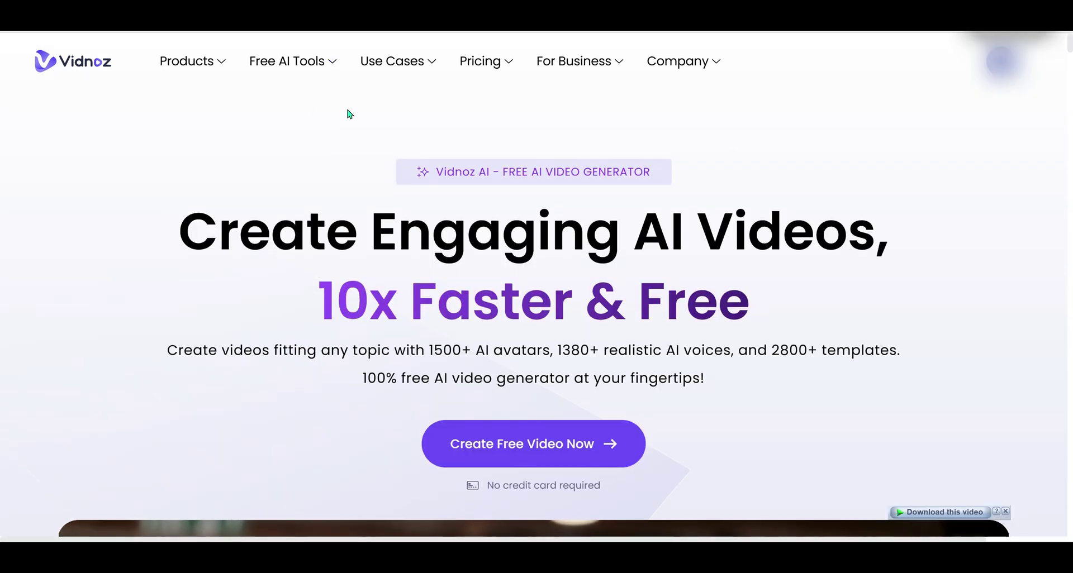
{"action": "mouse_move", "coordinate": [513, 66]}
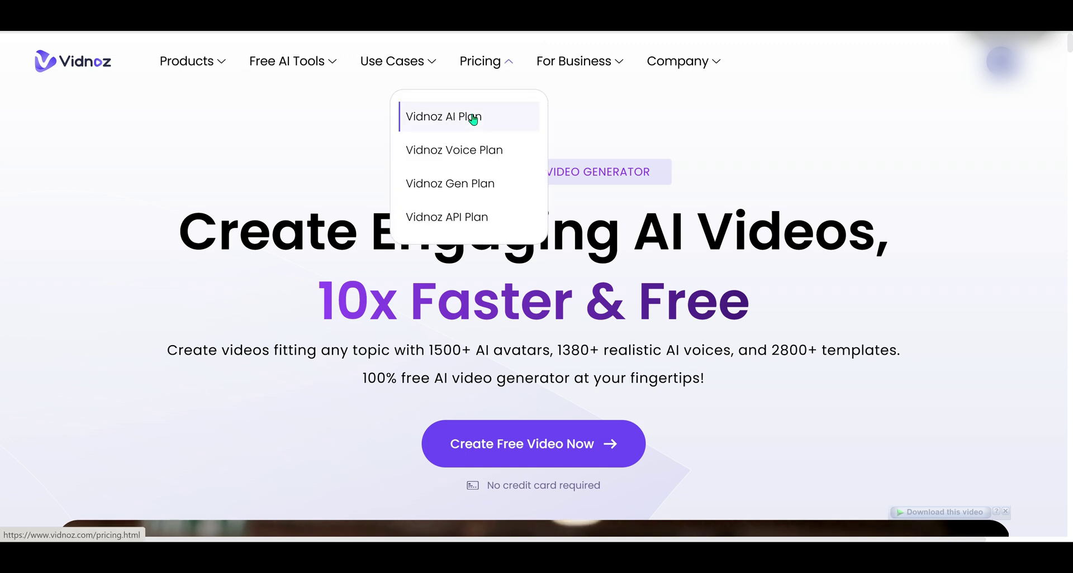
Open the Vidnoz AI Plan page and scroll through the Free, Starter, Business and Enterprise cards.
{"action": "left_click", "coordinate": [473, 119]}
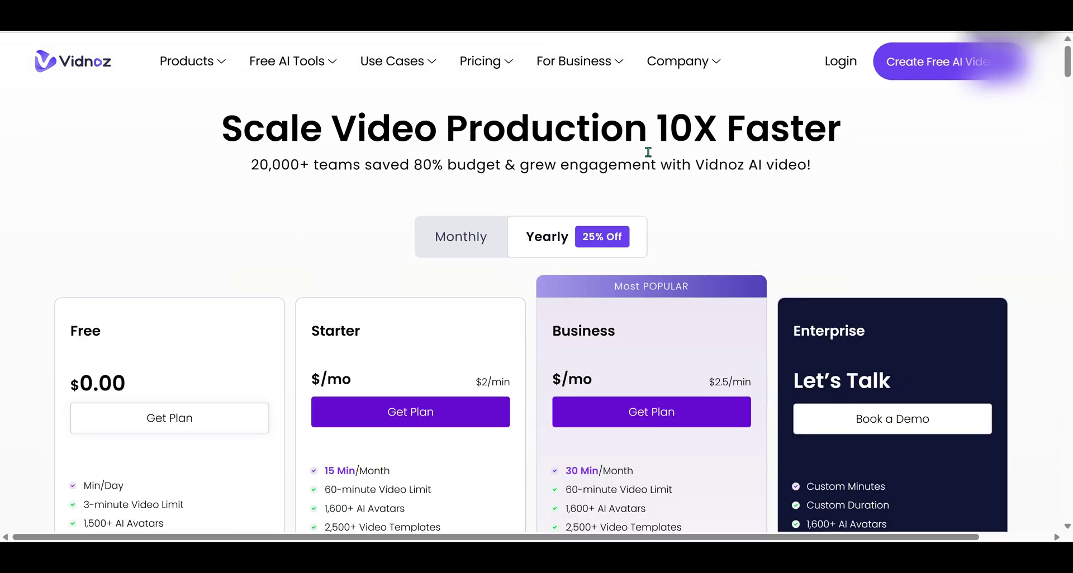
{"action": "scroll", "coordinate": [822, 205], "scroll_direction": "down", "scroll_amount": 5}
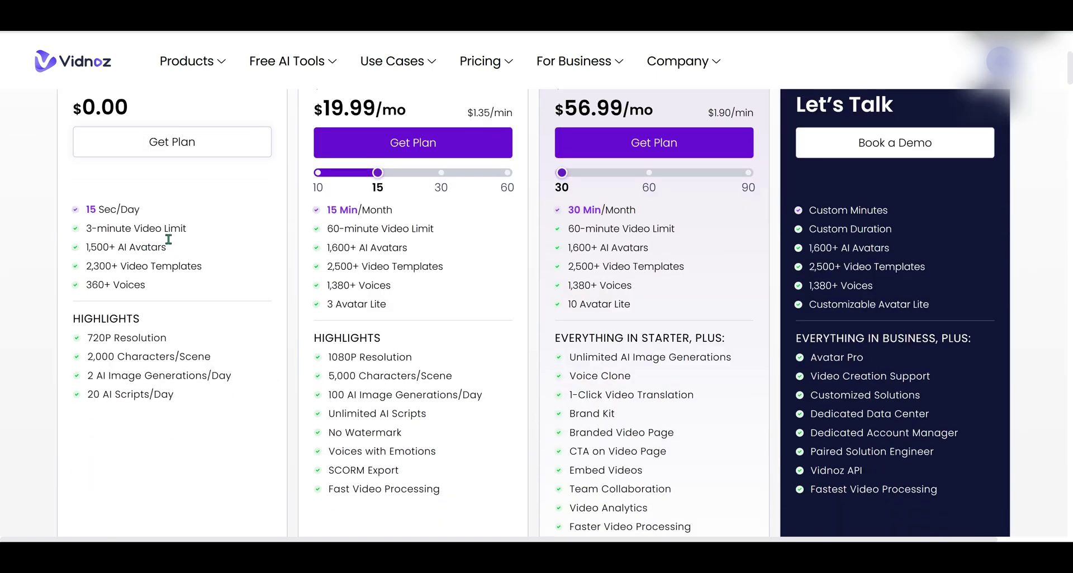
{"action": "scroll", "coordinate": [244, 344], "scroll_direction": "up", "scroll_amount": 1}
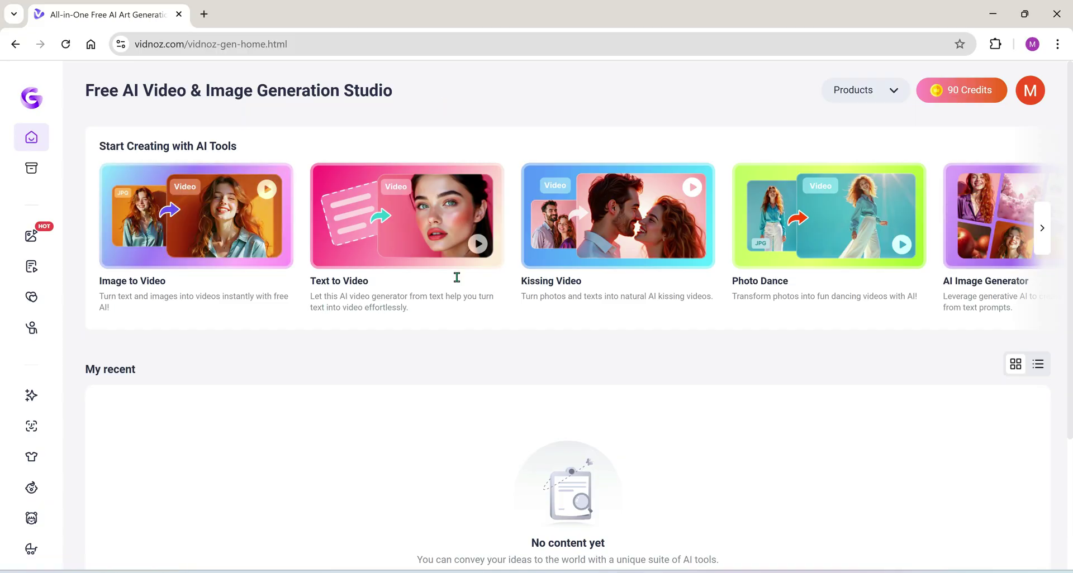
Browse the AI tools carousel to Image Combiner and back, then open Image to Video.
{"action": "left_click", "coordinate": [1045, 231]}
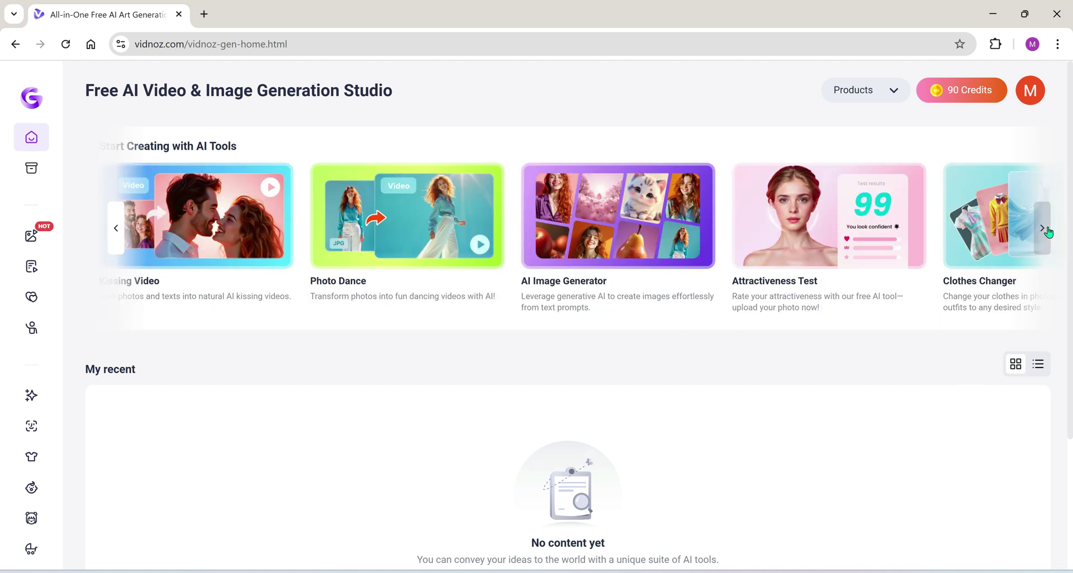
{"action": "left_click", "coordinate": [1045, 229]}
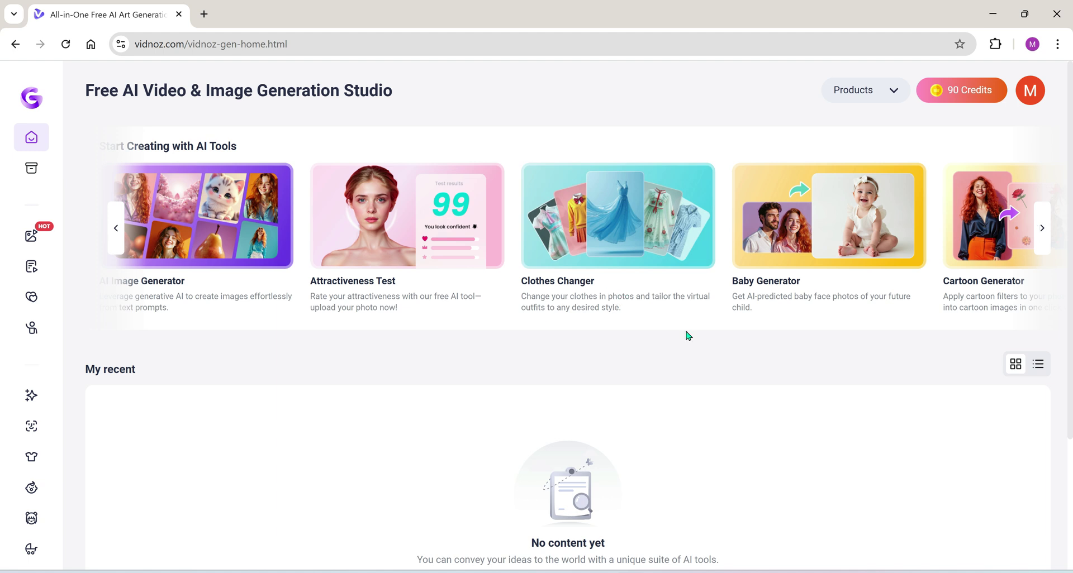
{"action": "left_click", "coordinate": [1041, 228]}
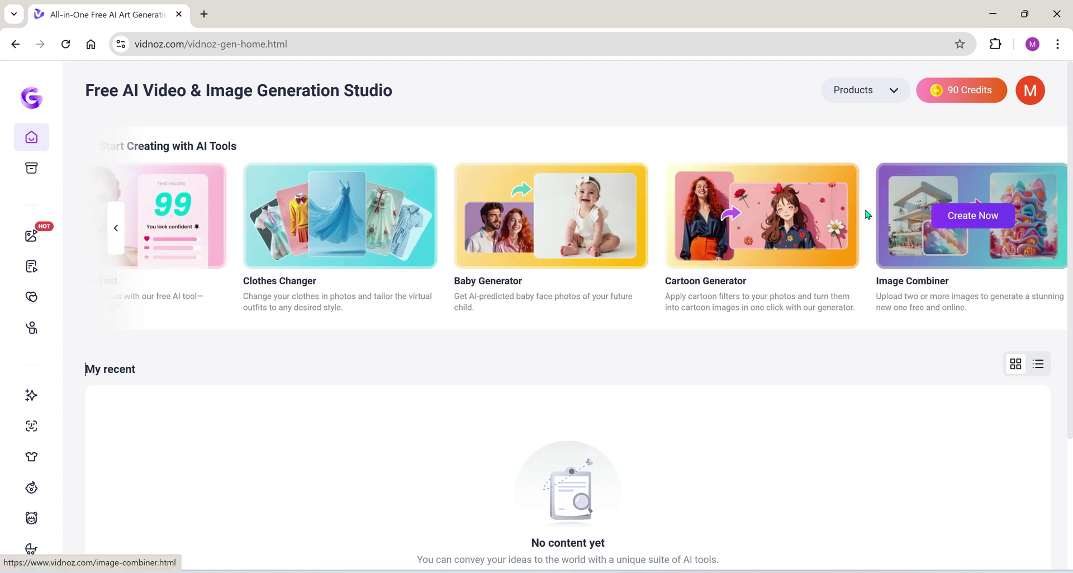
{"action": "left_click", "coordinate": [116, 228]}
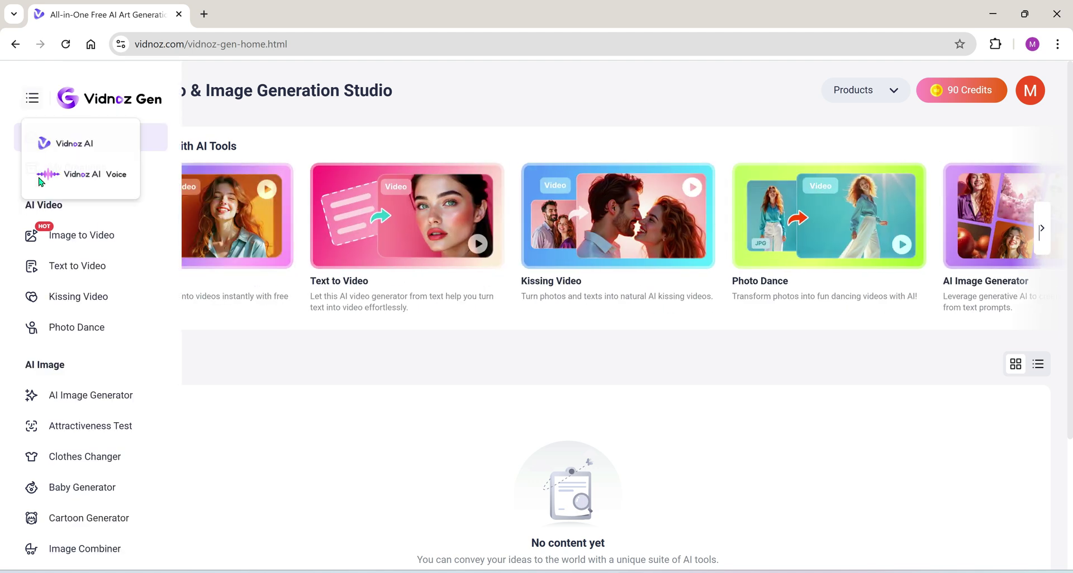
{"action": "left_click", "coordinate": [107, 238]}
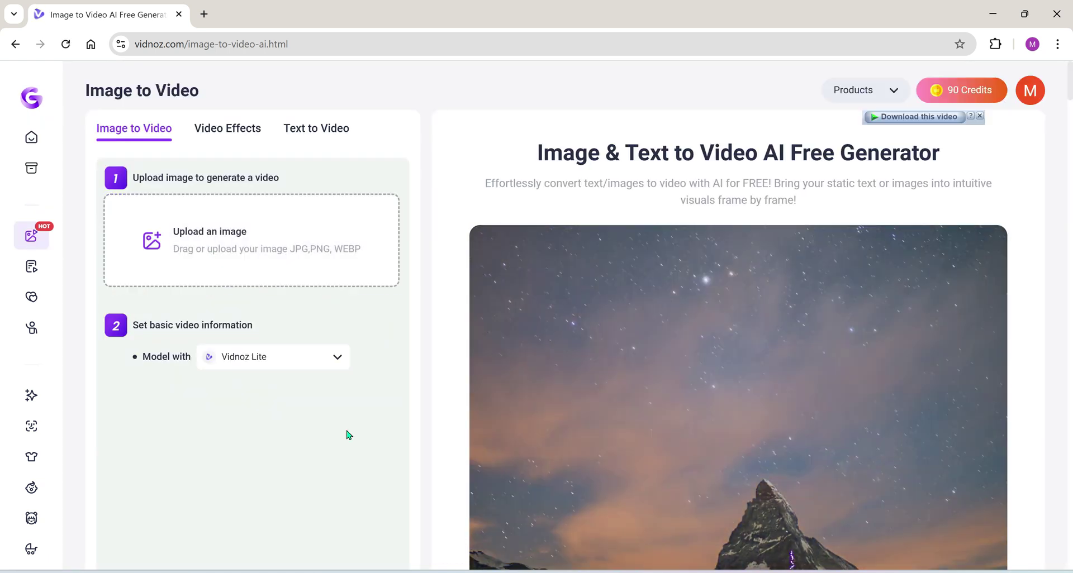
Load the rooster-on-scooter image on Vidnoz Turbo with a cheerful, upbeat head-turning description.
{"action": "mouse_move", "coordinate": [39, 144]}
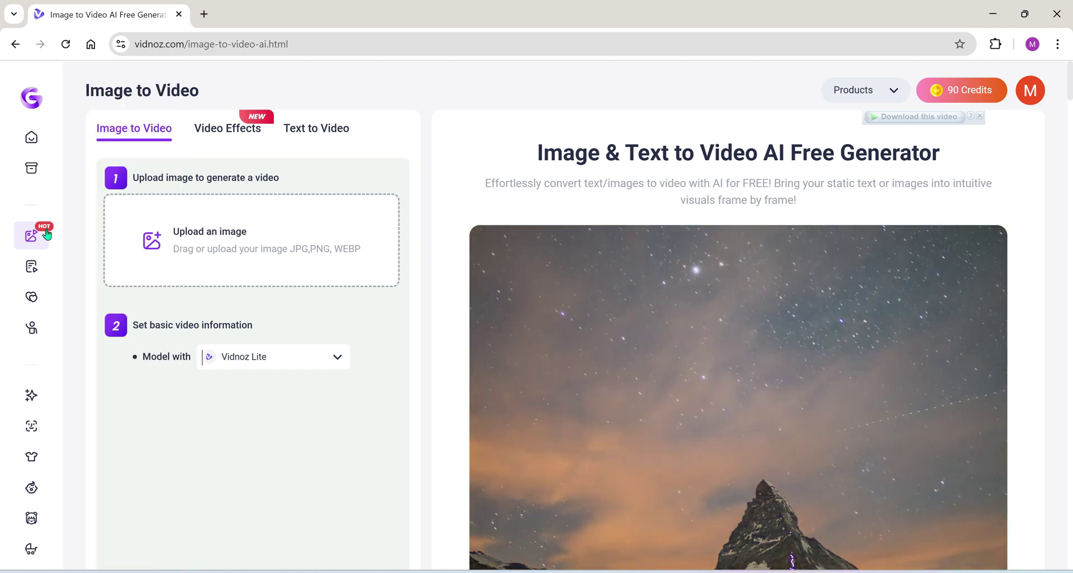
{"action": "left_click", "coordinate": [47, 234]}
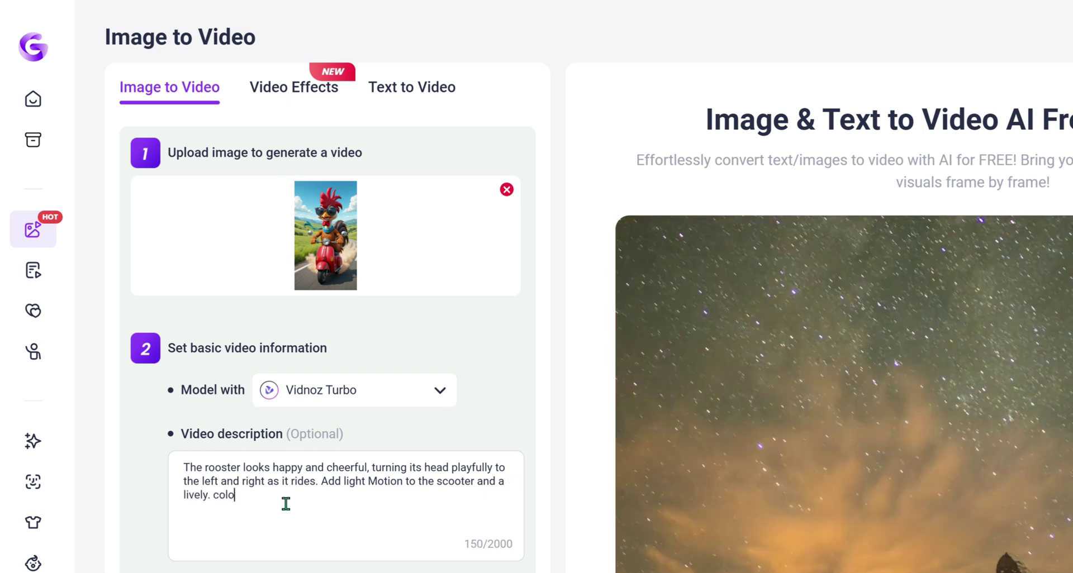
{"action": "type", "text": "kground to match the"}
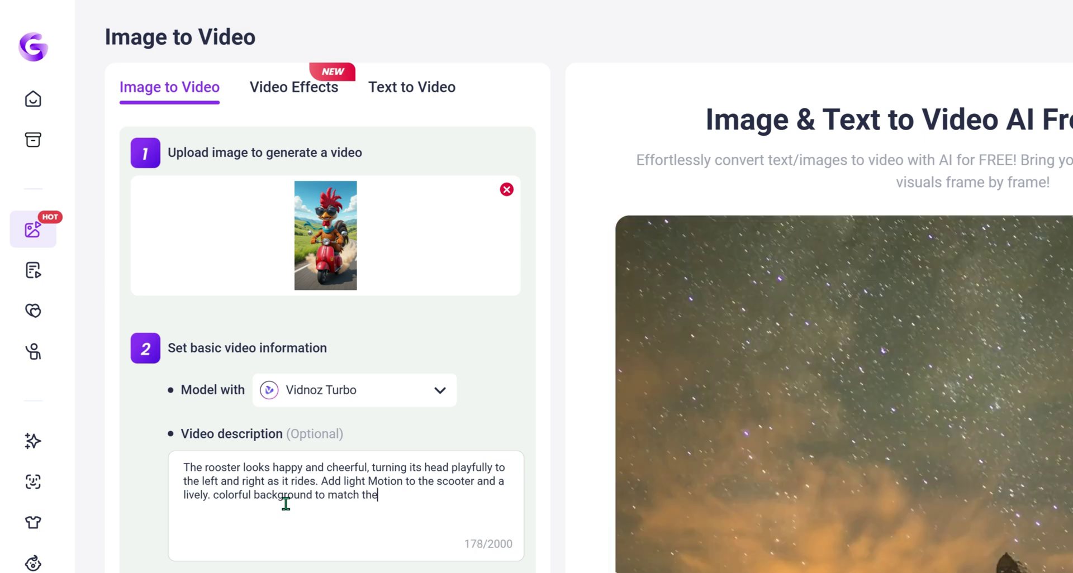
{"action": "type", "text": " cheerful mood. keep the animatio"}
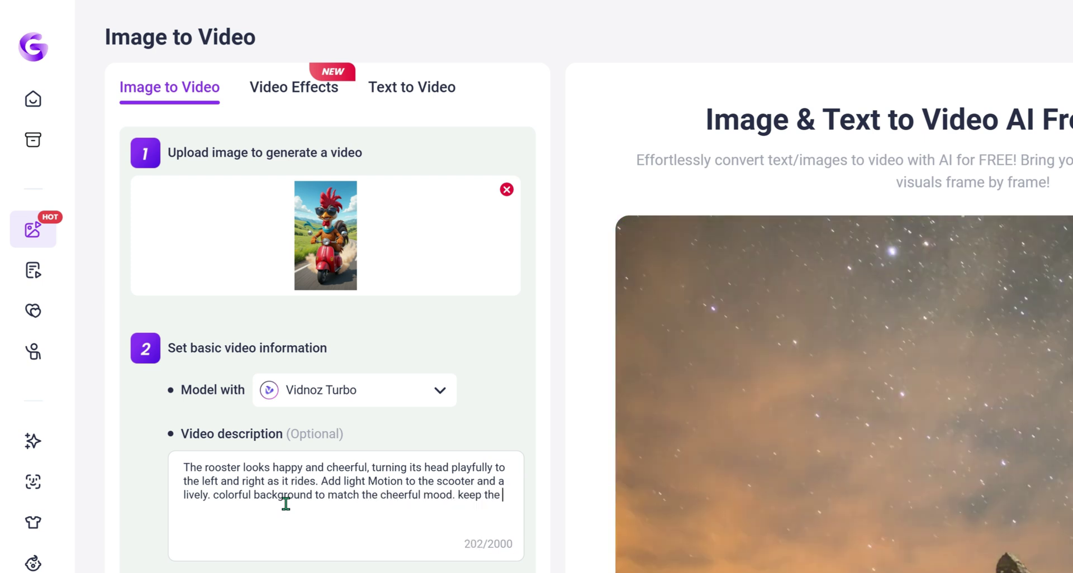
{"action": "type", "text": "n fun and upbeat."}
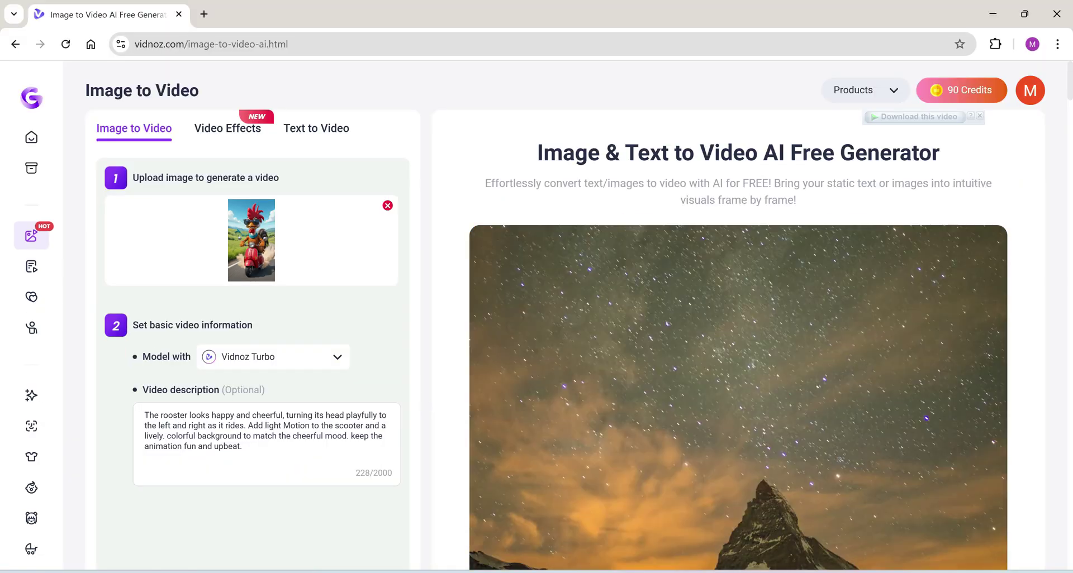
{"action": "scroll", "coordinate": [563, 455], "scroll_direction": "down", "scroll_amount": 2}
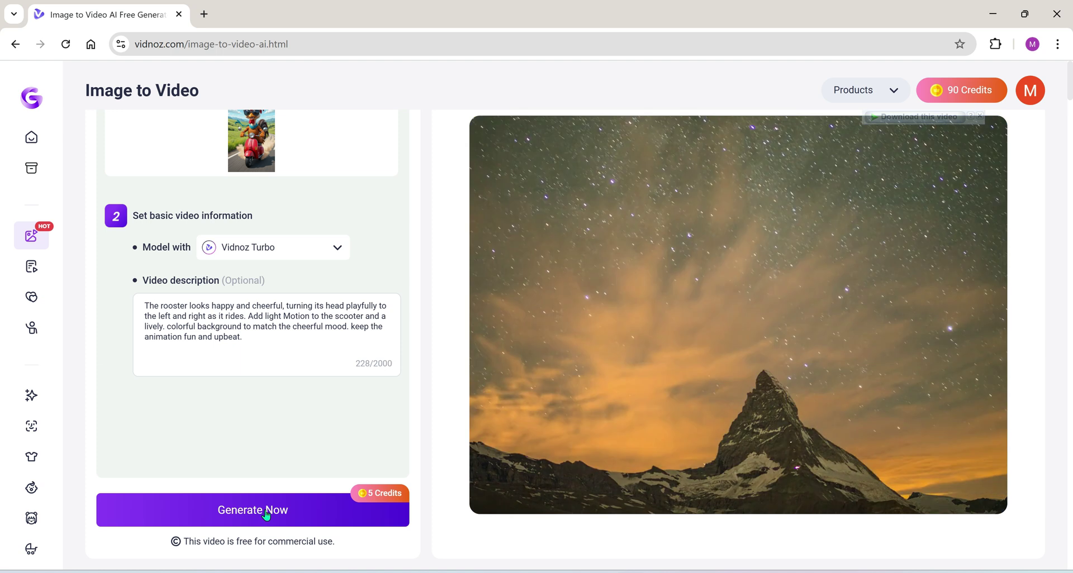
Generate the 4-second rooster video and preview it enlarged and in full screen.
{"action": "left_click", "coordinate": [266, 515]}
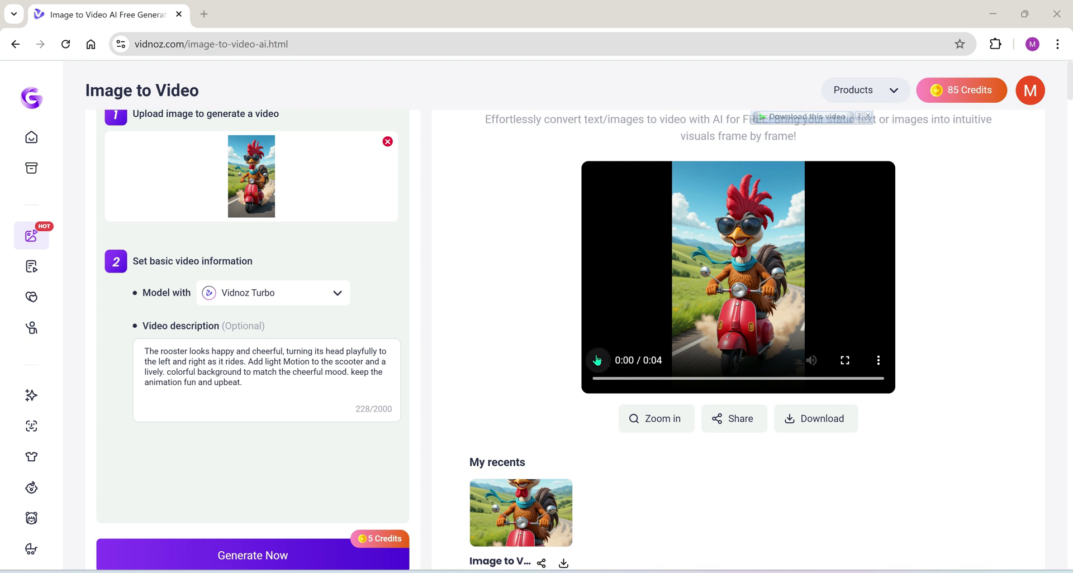
{"action": "left_click", "coordinate": [599, 361]}
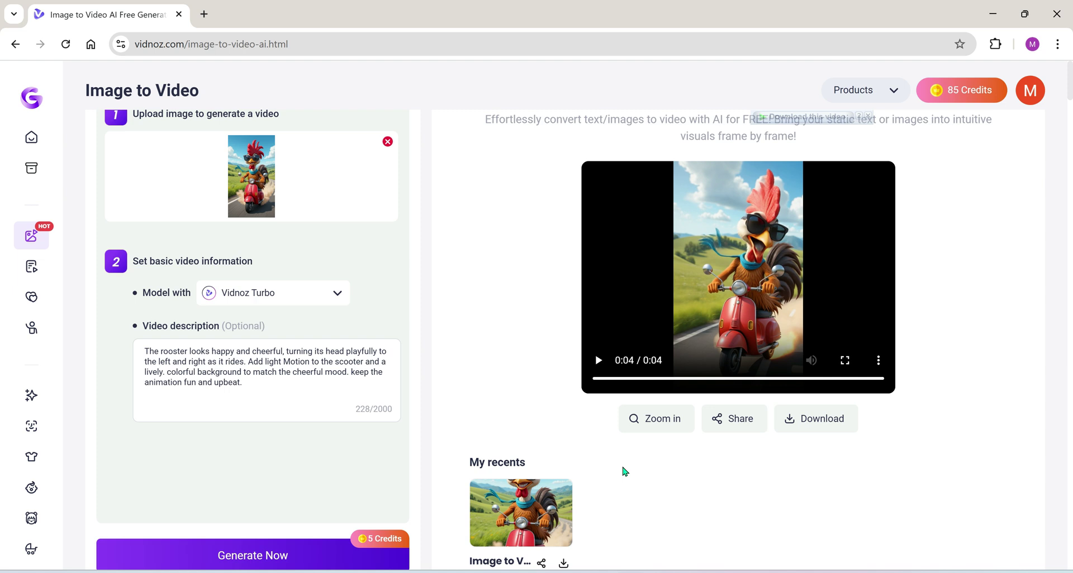
{"action": "left_click", "coordinate": [657, 421]}
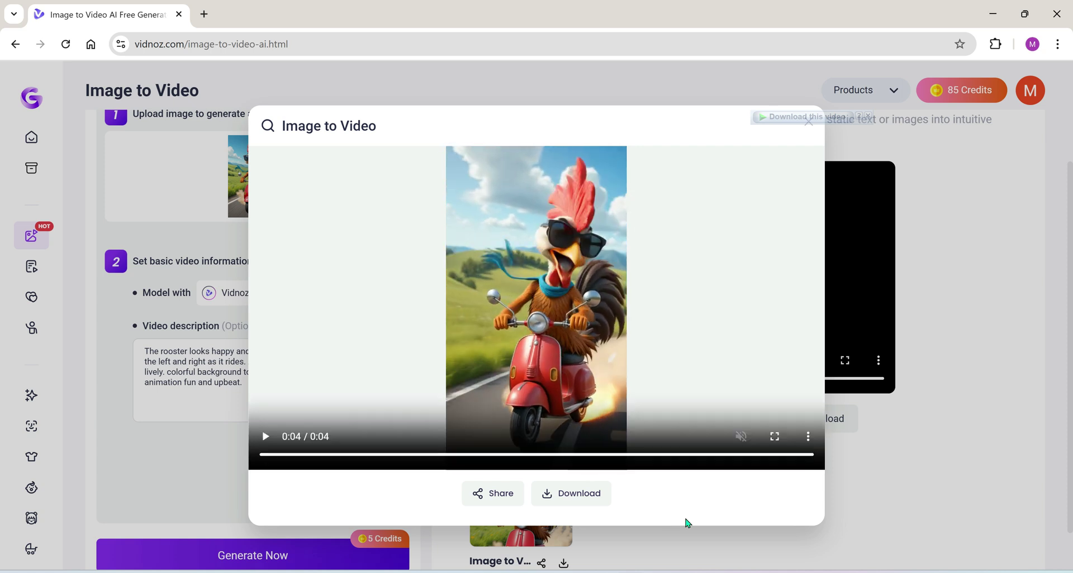
{"action": "left_click", "coordinate": [266, 442]}
{"action": "left_click", "coordinate": [774, 437]}
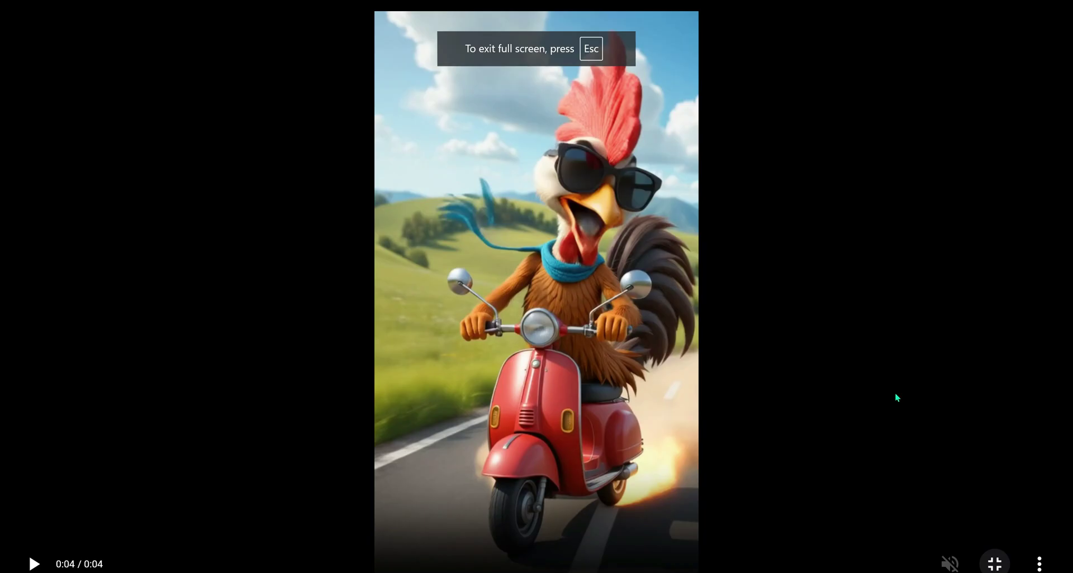
{"action": "left_click", "coordinate": [994, 566]}
{"action": "left_click", "coordinate": [989, 566]}
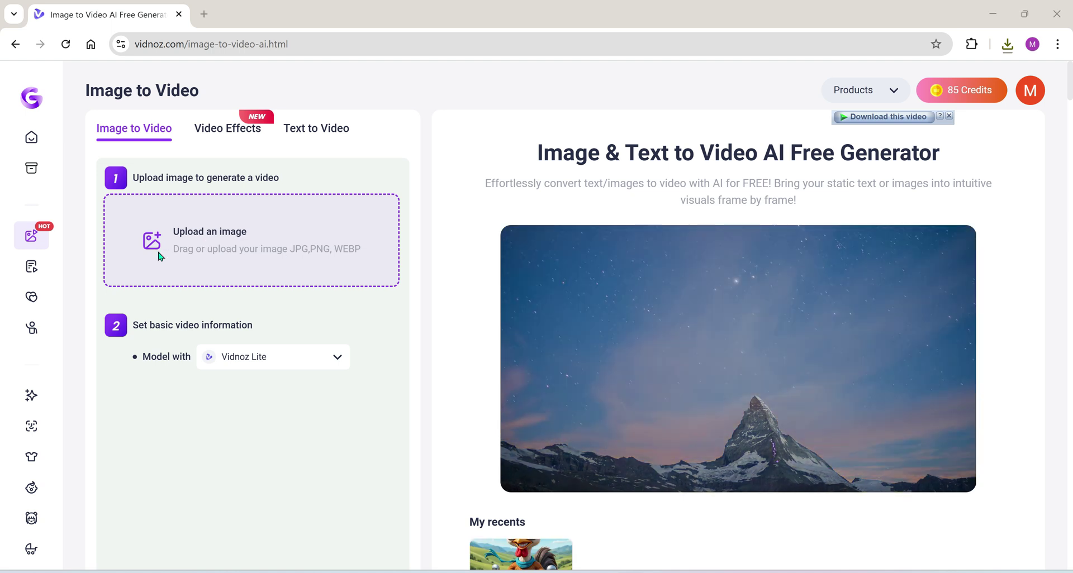
Upload the Roster 1 image, keep the Vidnoz Lite model, and generate the video.
{"action": "left_click", "coordinate": [161, 256]}
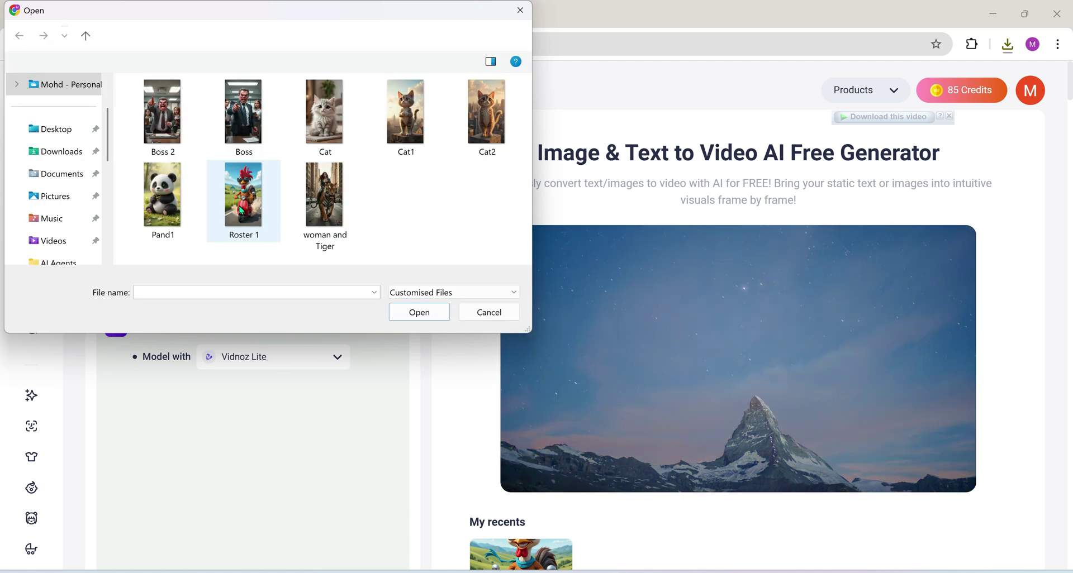
{"action": "left_click", "coordinate": [241, 210]}
{"action": "left_click", "coordinate": [418, 312]}
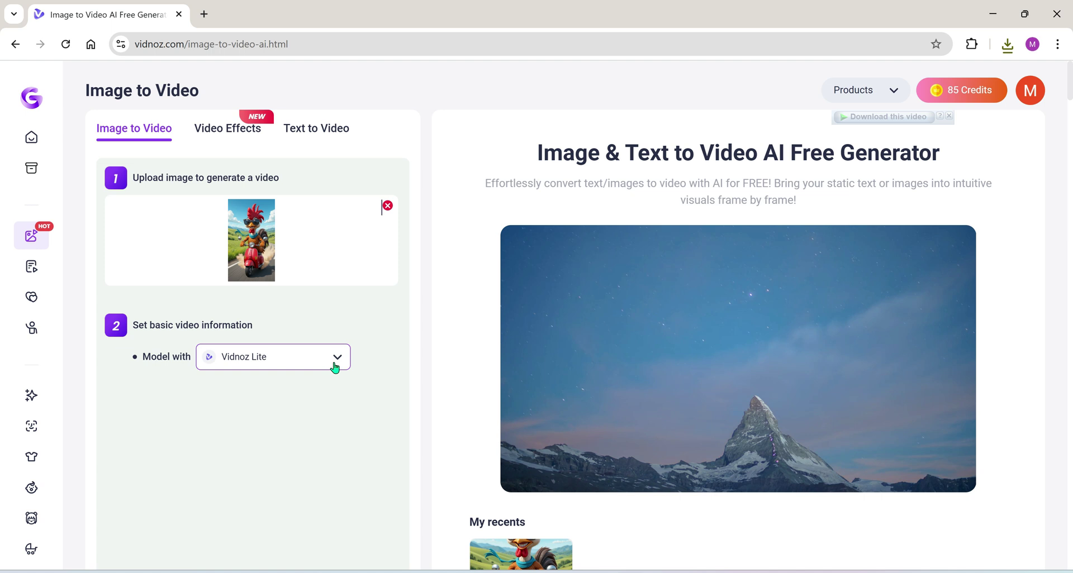
{"action": "left_click", "coordinate": [336, 368]}
{"action": "left_click", "coordinate": [289, 442]}
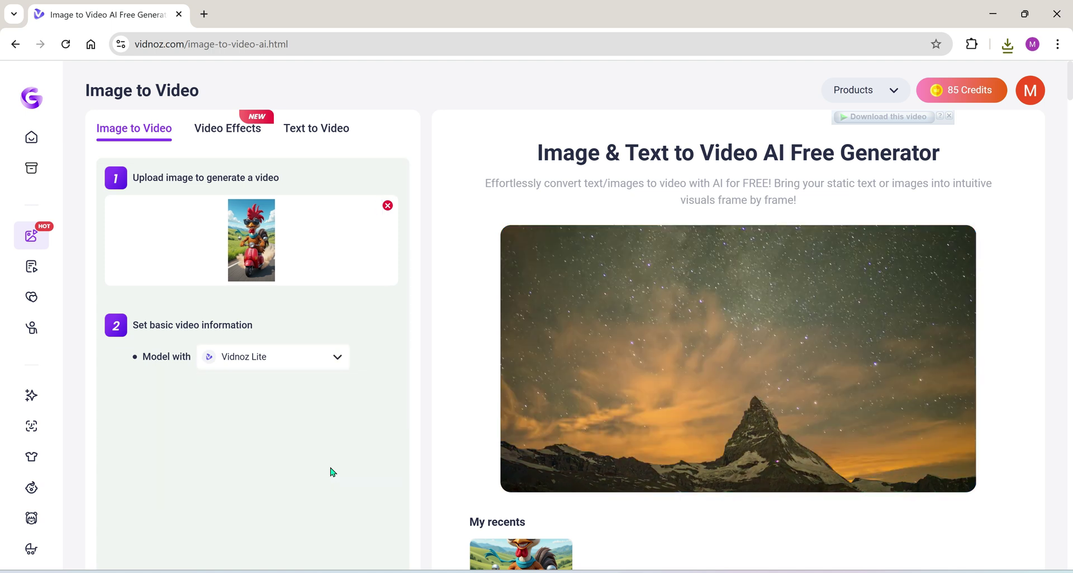
{"action": "scroll", "coordinate": [332, 472], "scroll_direction": "down", "scroll_amount": 2}
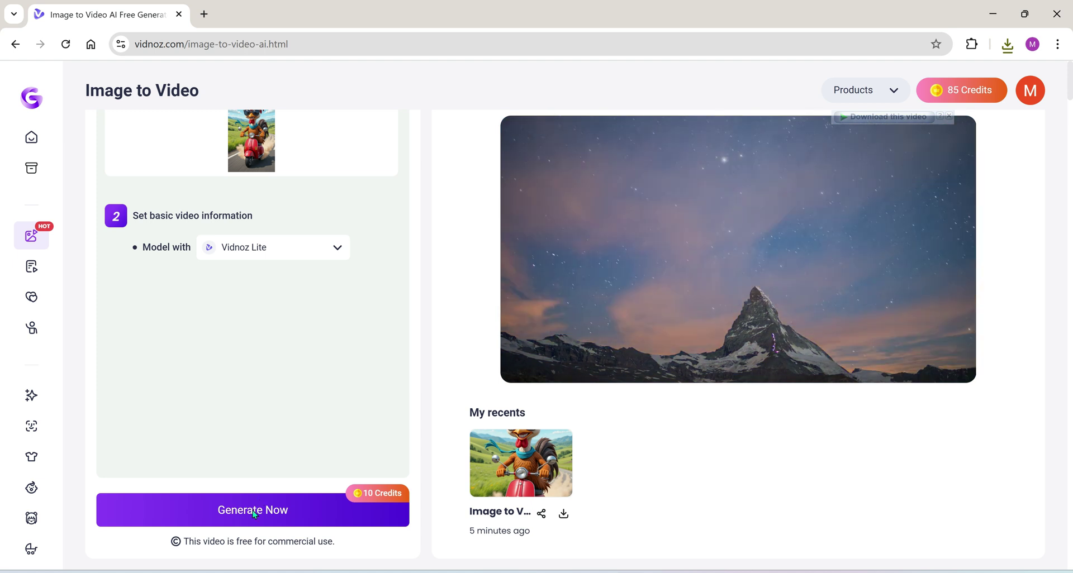
{"action": "left_click", "coordinate": [255, 510]}
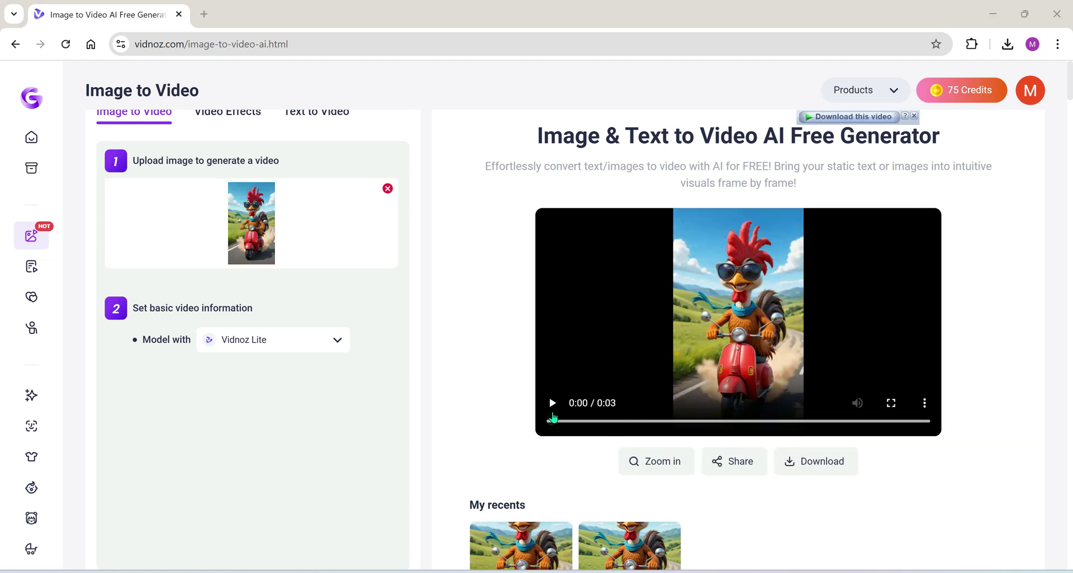
Play the 3-second Lite rooster video twice, then download it.
{"action": "left_click", "coordinate": [553, 404]}
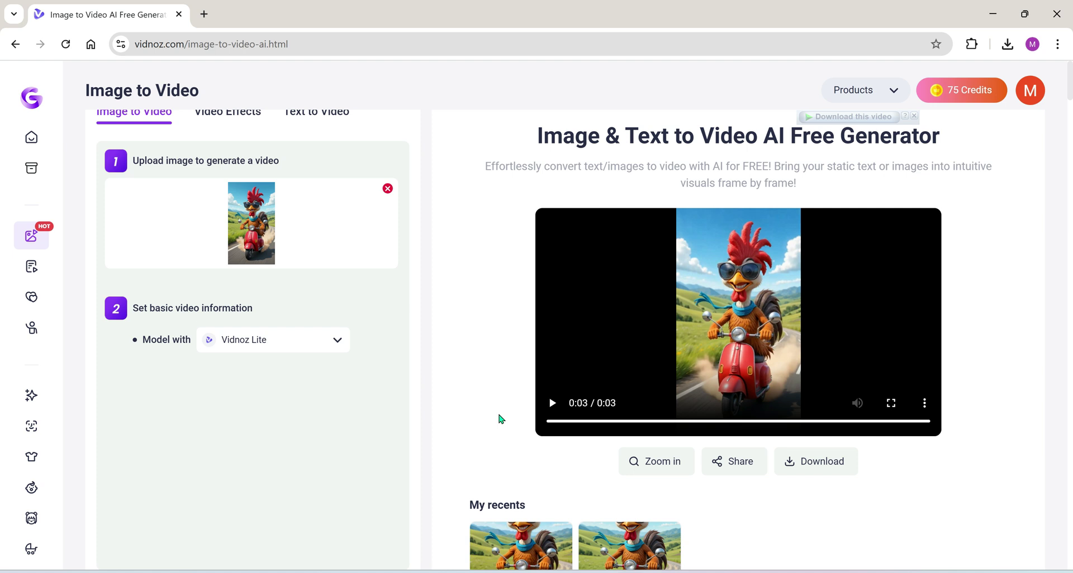
{"action": "left_click", "coordinate": [552, 404]}
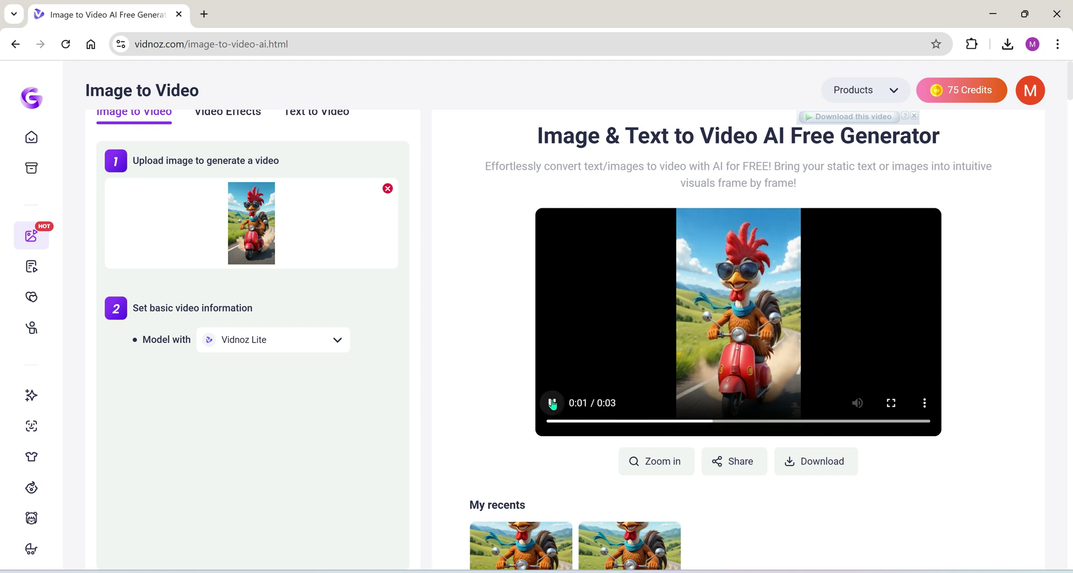
{"action": "left_click", "coordinate": [815, 466]}
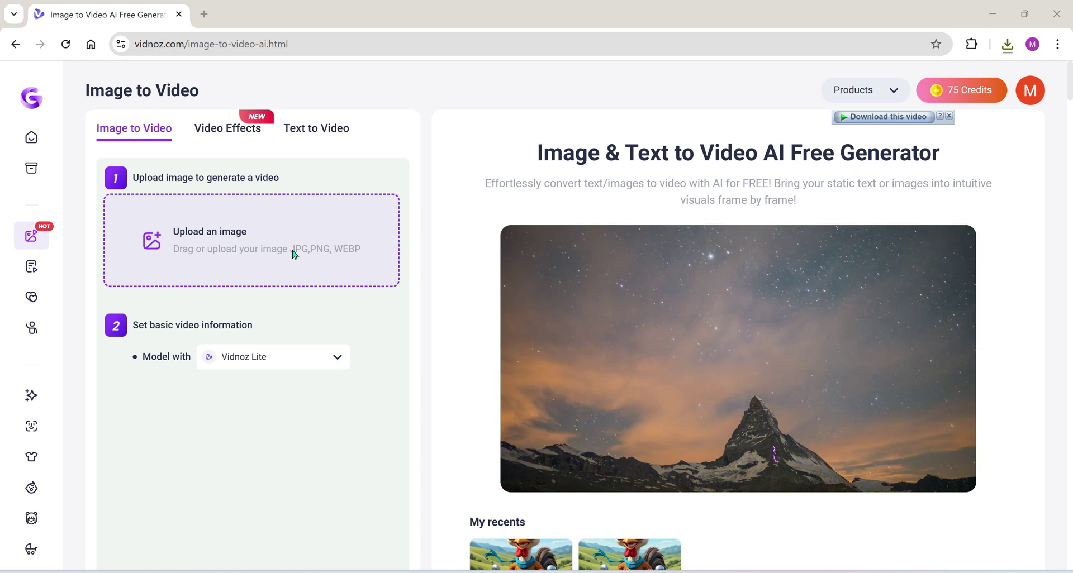
Upload 'woman and Tiger', switch to Vidnoz Turbo, and describe calm, cinematic hair-blowing motion.
{"action": "left_click", "coordinate": [295, 255]}
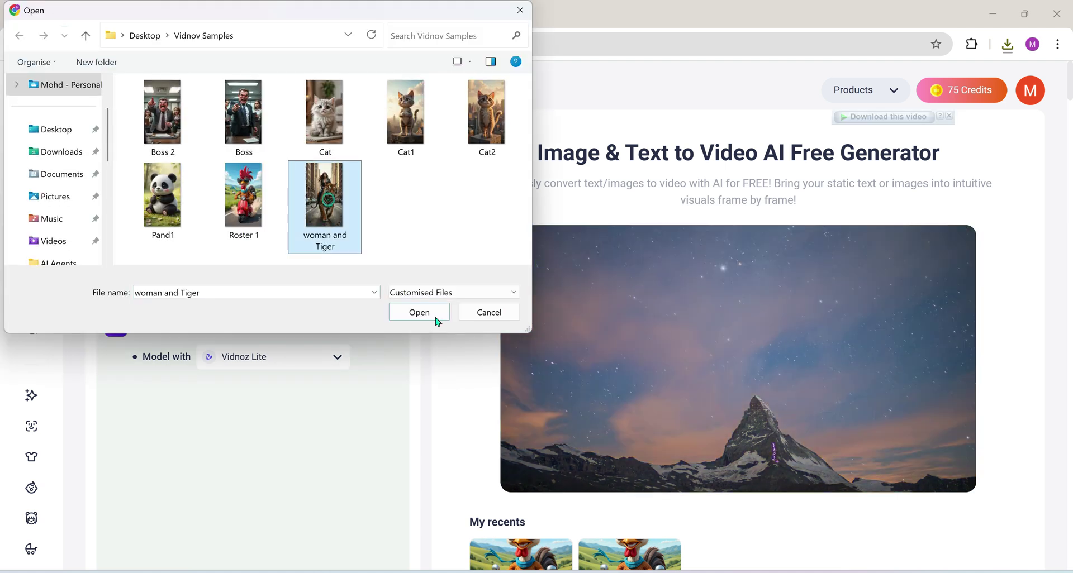
{"action": "left_click", "coordinate": [420, 314]}
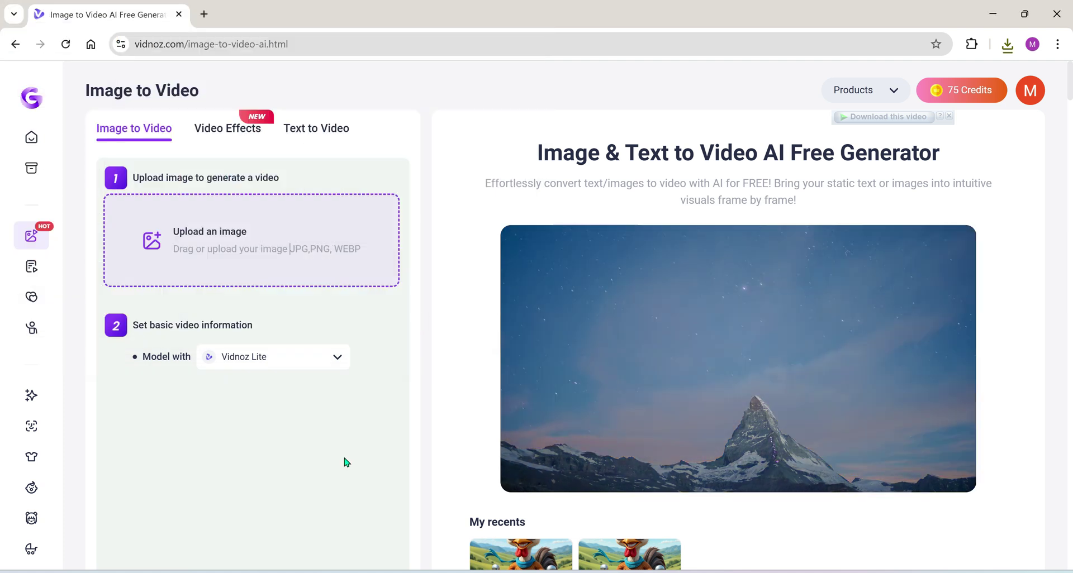
{"action": "left_click", "coordinate": [336, 357]}
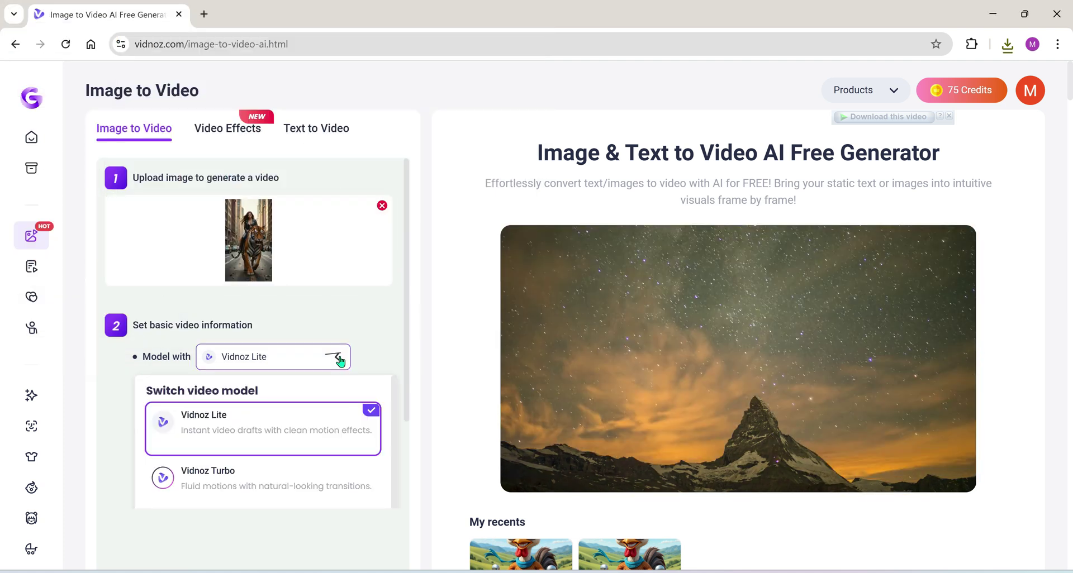
{"action": "left_click", "coordinate": [254, 495]}
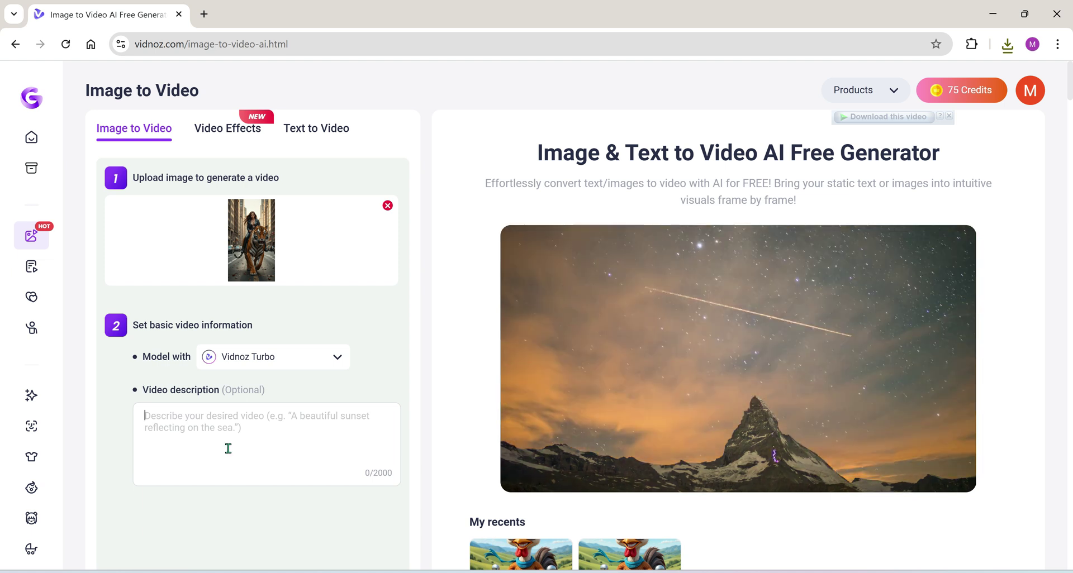
{"action": "type", "text": "The woman looks calm a"}
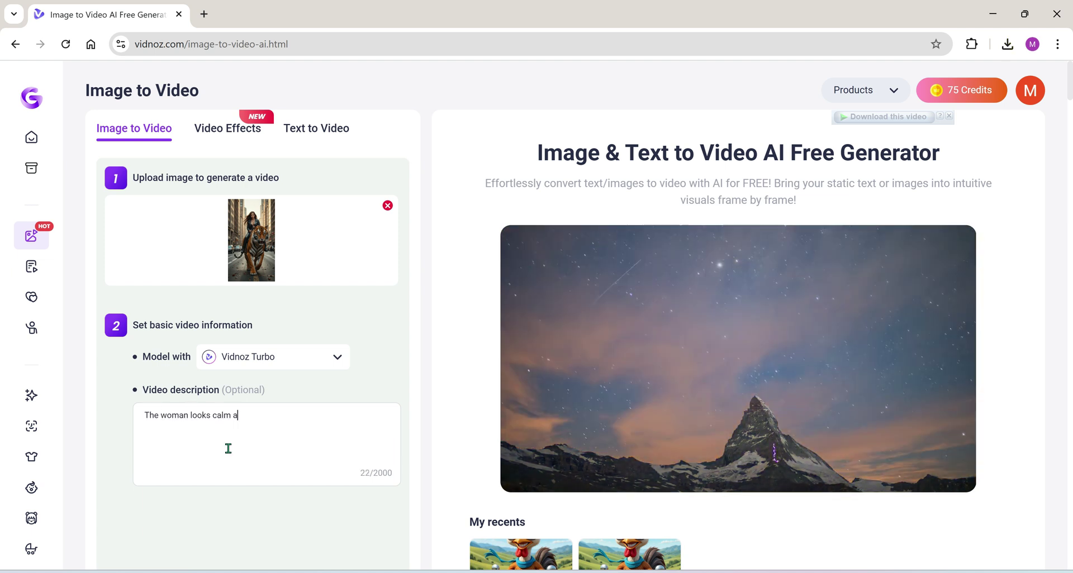
{"action": "type", "text": "nd fearless, with her hair"}
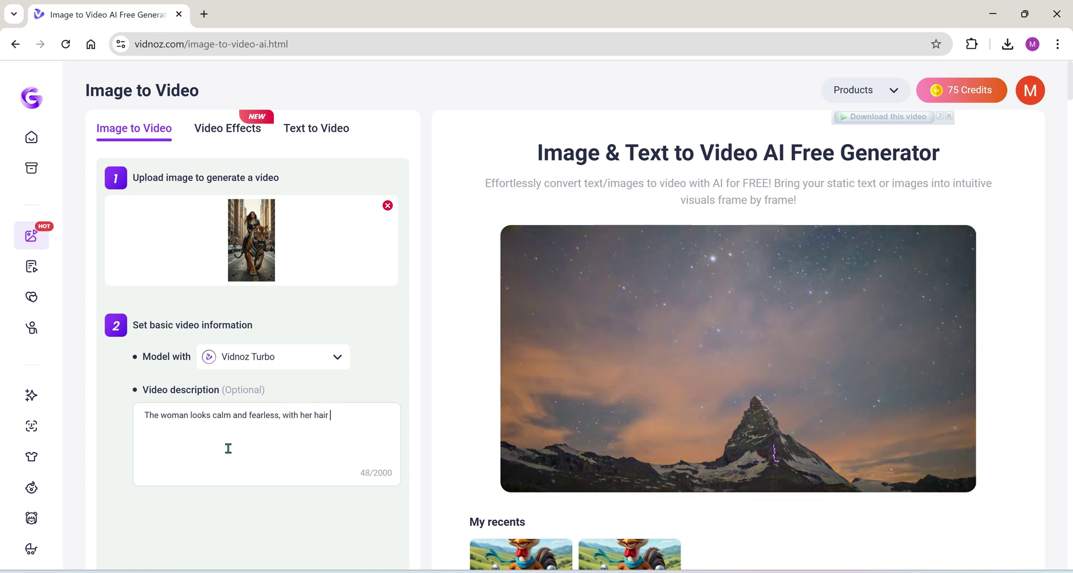
{"action": "type", "text": " gently blowing in the wind. Add slow dramatic"}
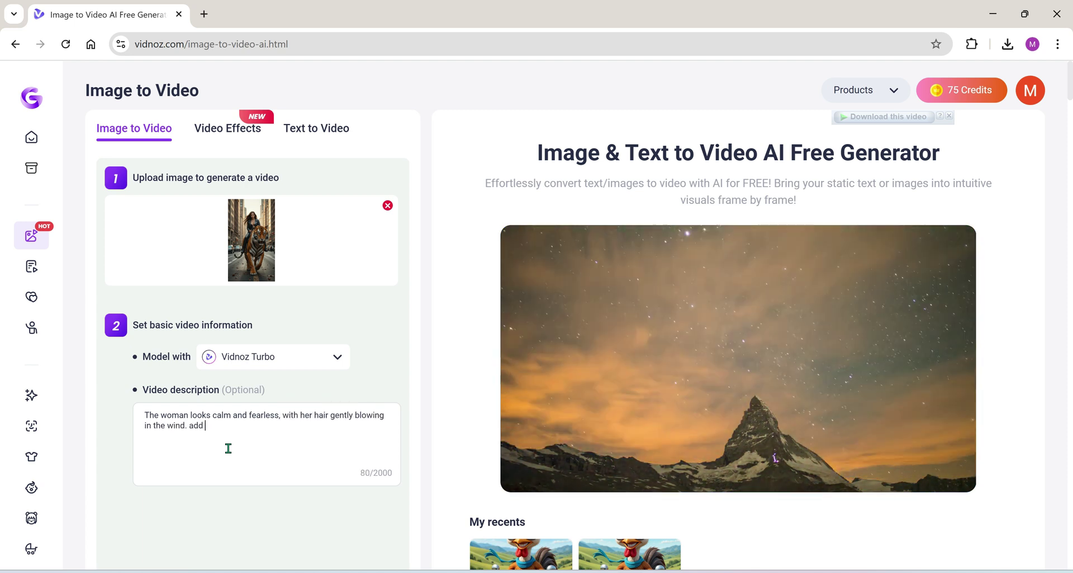
{"action": "type", "text": " movement to high"}
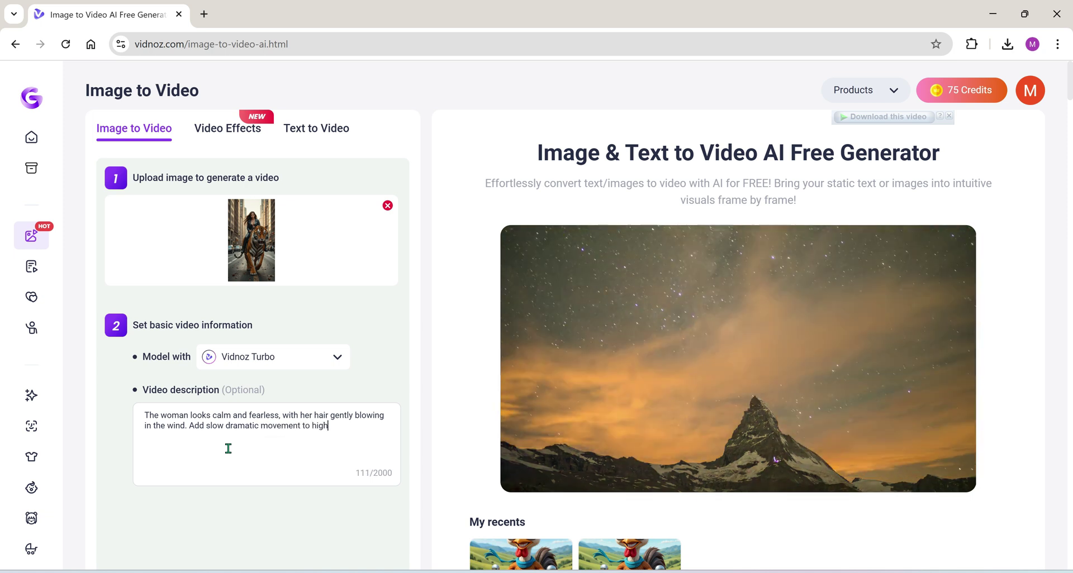
{"action": "type", "text": "light their presence and crea"}
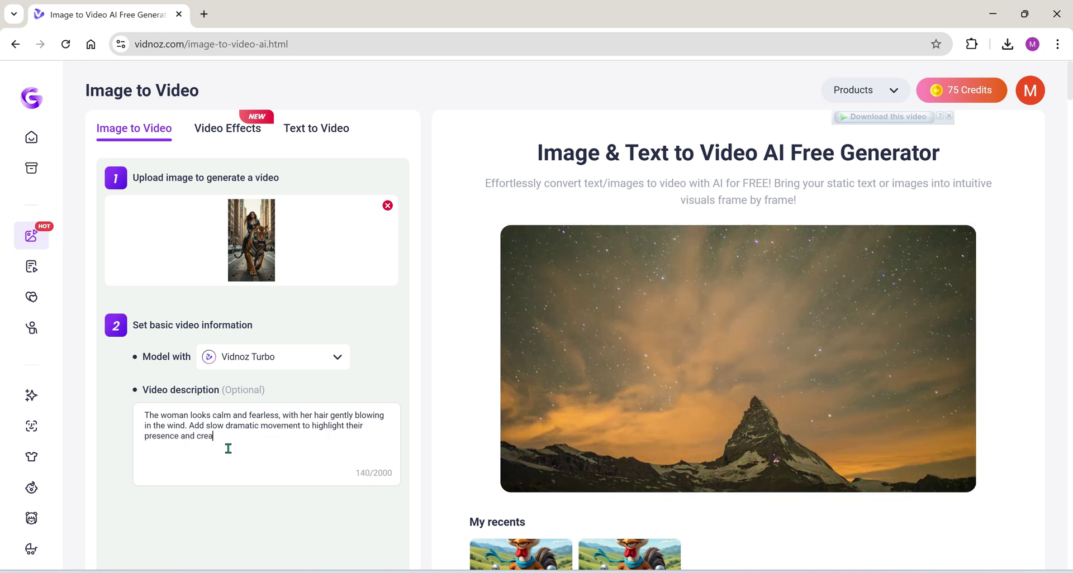
{"action": "type", "text": "te a cinematic, powerful automsphere."}
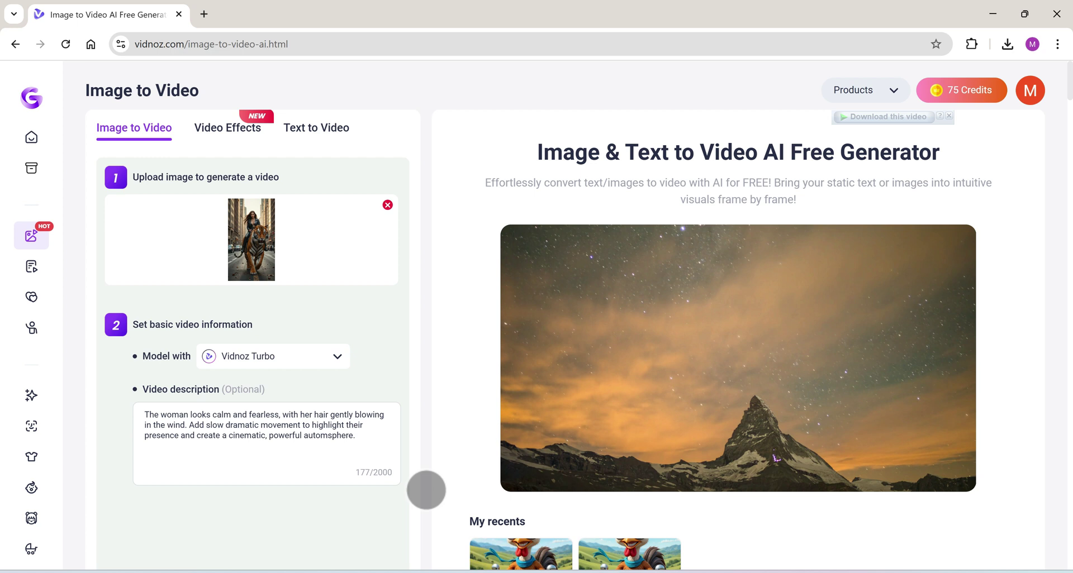
{"action": "scroll", "coordinate": [115, 493], "scroll_direction": "down", "scroll_amount": 2}
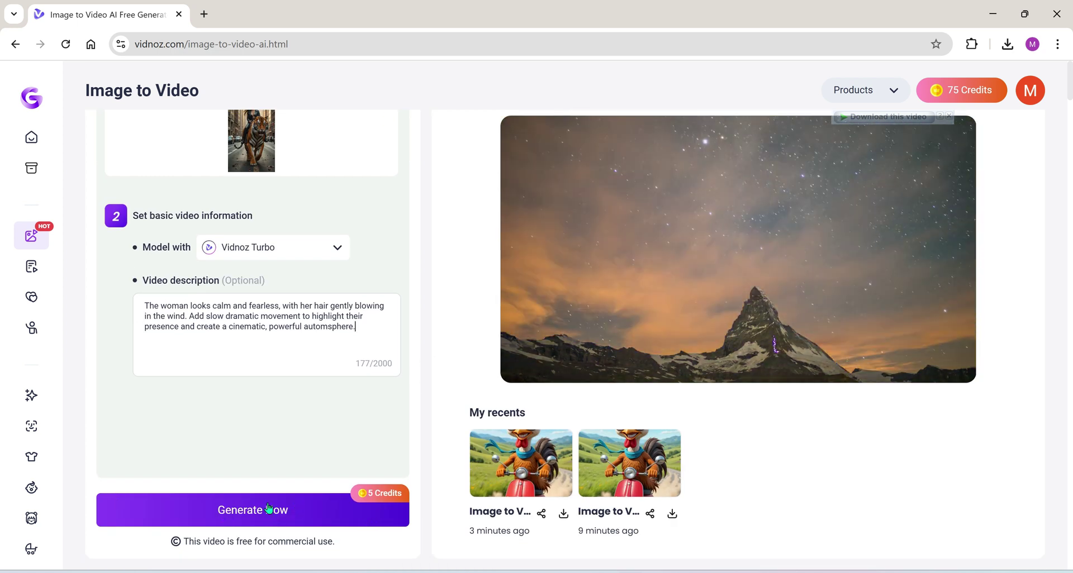
Generate the 4-second woman-on-tiger video and watch it full screen twice.
{"action": "left_click", "coordinate": [271, 508]}
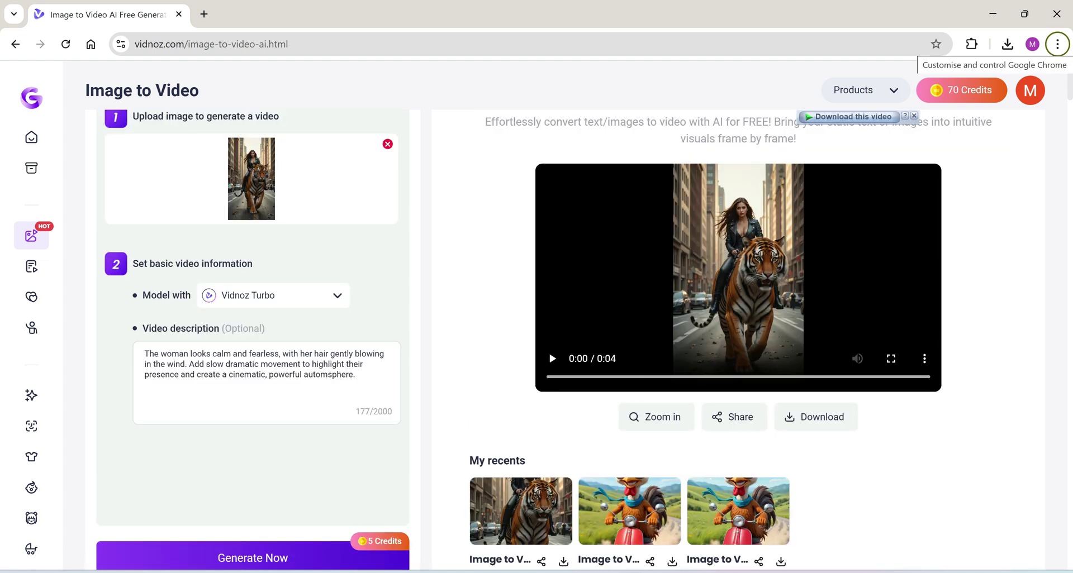
{"action": "left_click", "coordinate": [890, 359]}
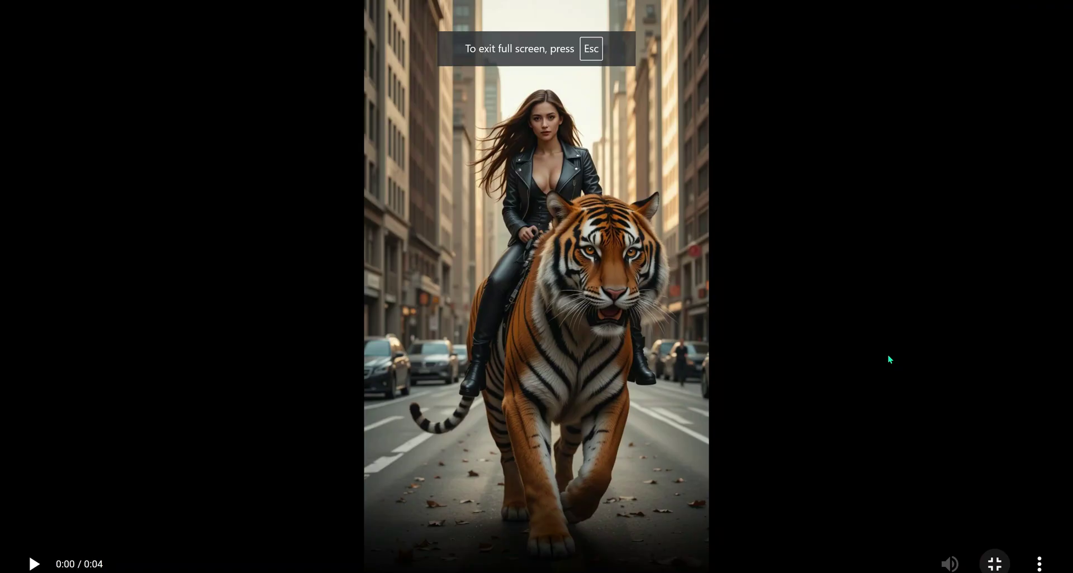
{"action": "left_click", "coordinate": [34, 565]}
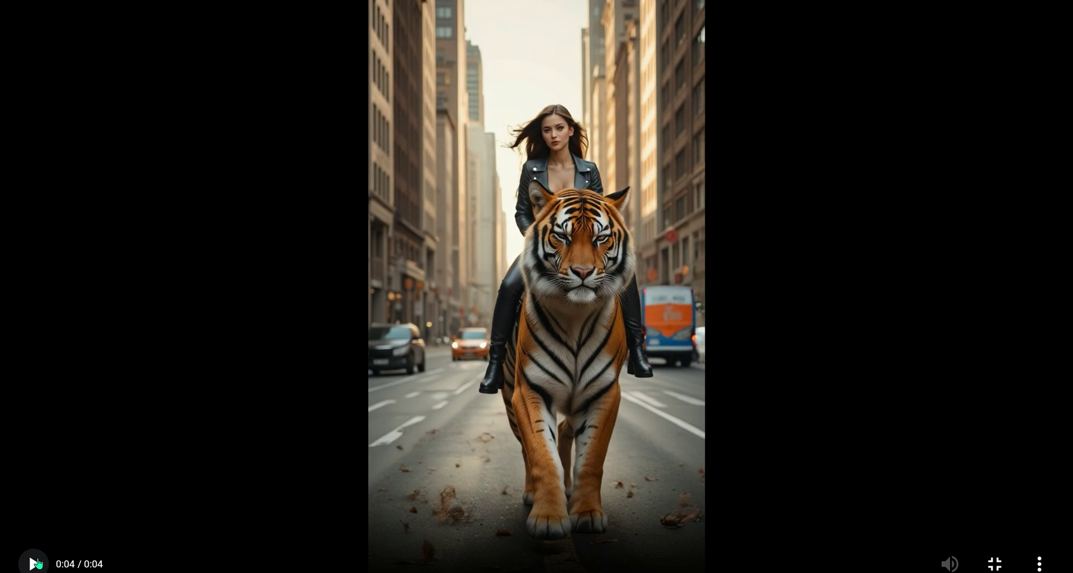
{"action": "left_click", "coordinate": [37, 563]}
{"action": "left_click", "coordinate": [1039, 565]}
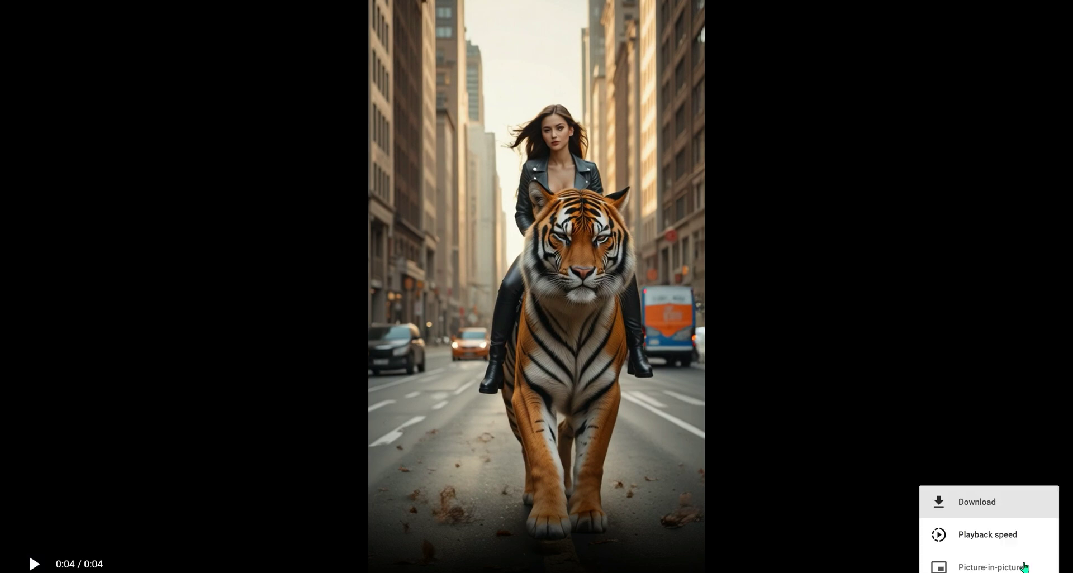
{"action": "left_click", "coordinate": [888, 547]}
{"action": "left_click", "coordinate": [995, 564]}
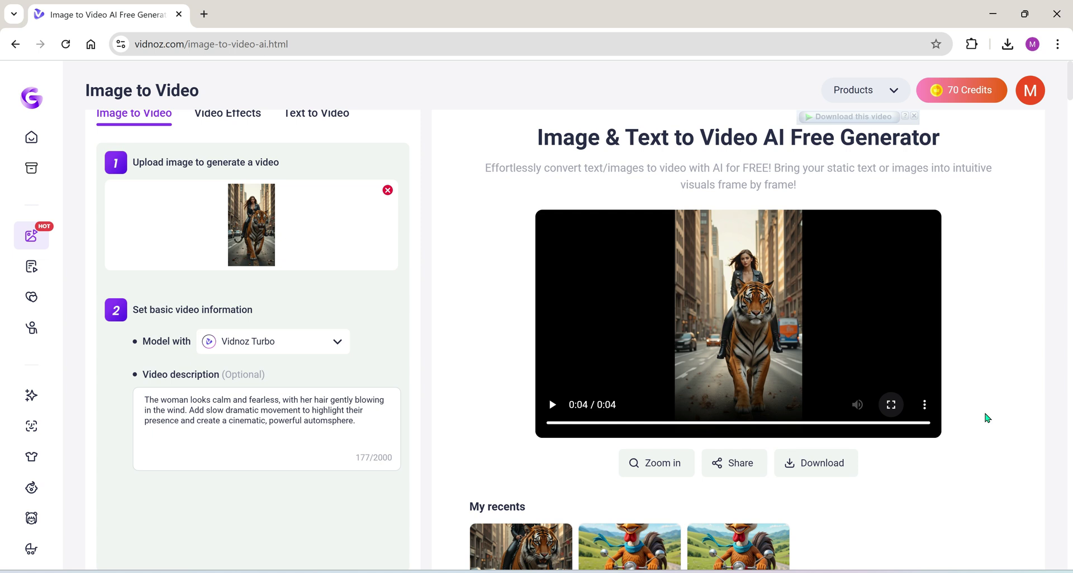
{"action": "left_click", "coordinate": [814, 471]}
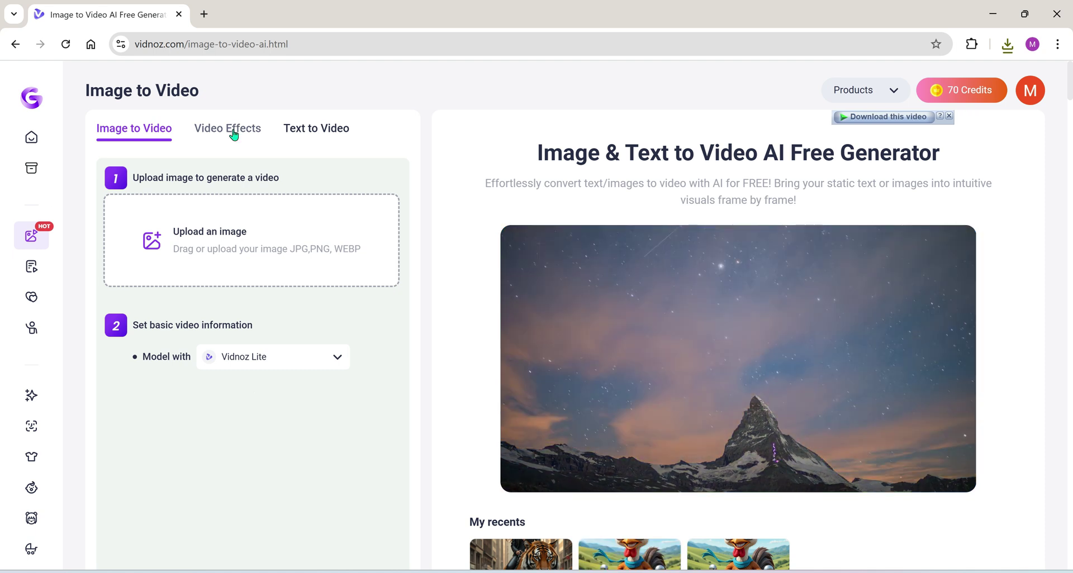
{"action": "left_click", "coordinate": [234, 135]}
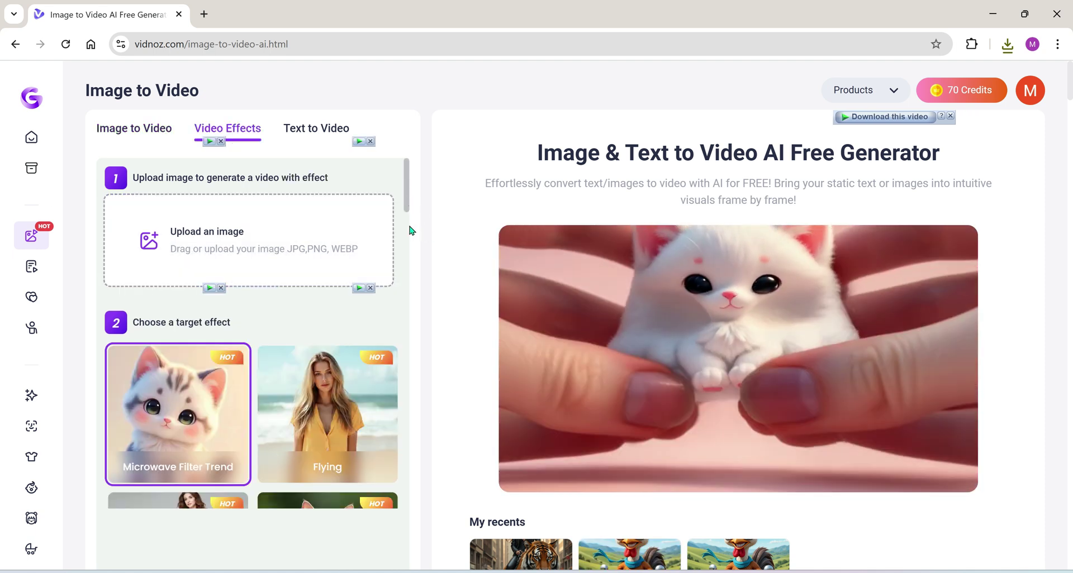
{"action": "scroll", "coordinate": [410, 230], "scroll_direction": "down", "scroll_amount": 3}
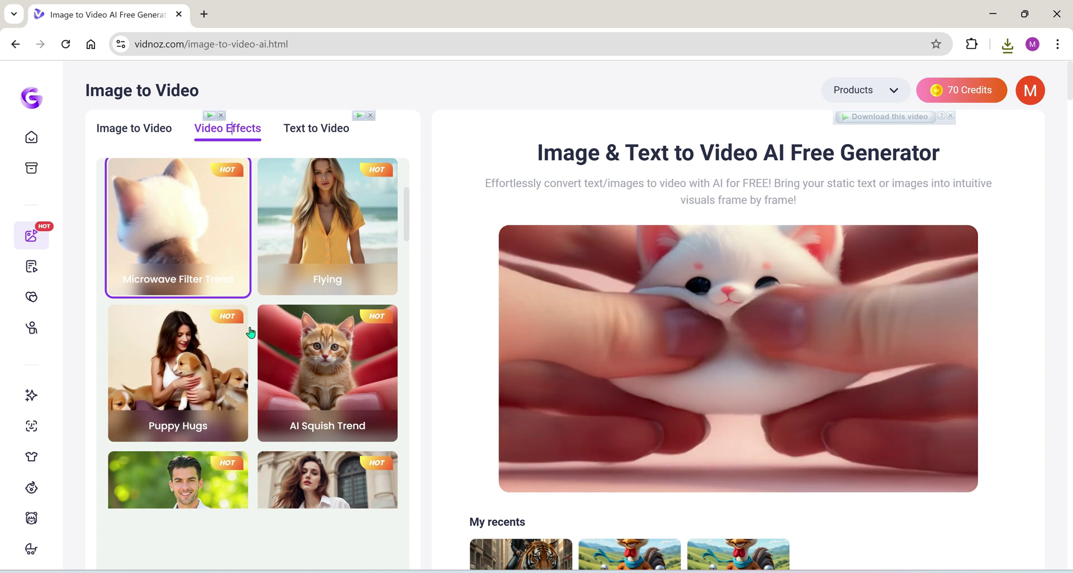
{"action": "left_click_drag", "start_coordinate": [408, 243], "coordinate": [407, 279]}
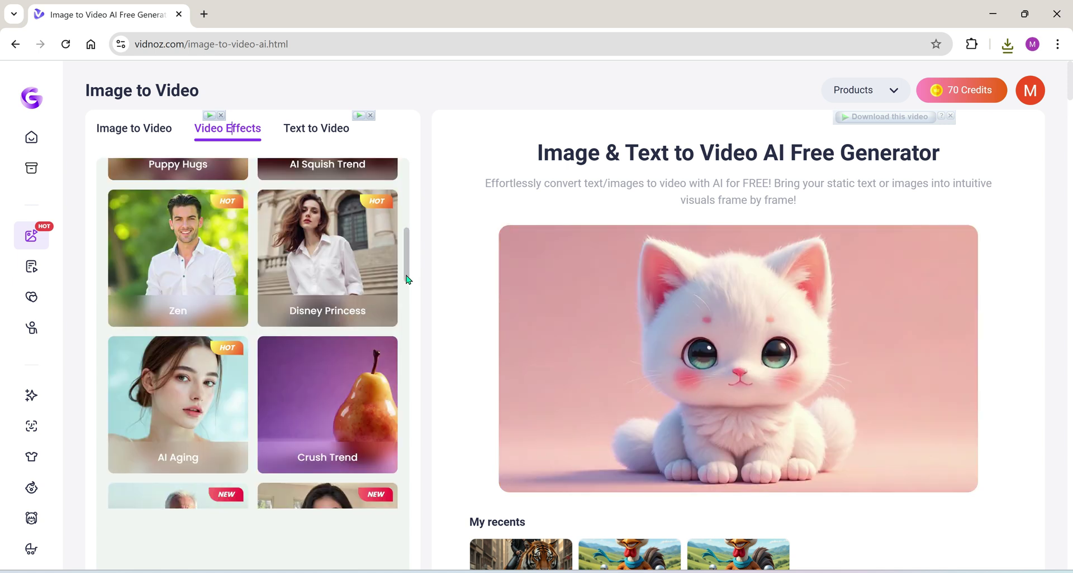
{"action": "scroll", "coordinate": [362, 321], "scroll_direction": "down", "scroll_amount": 2}
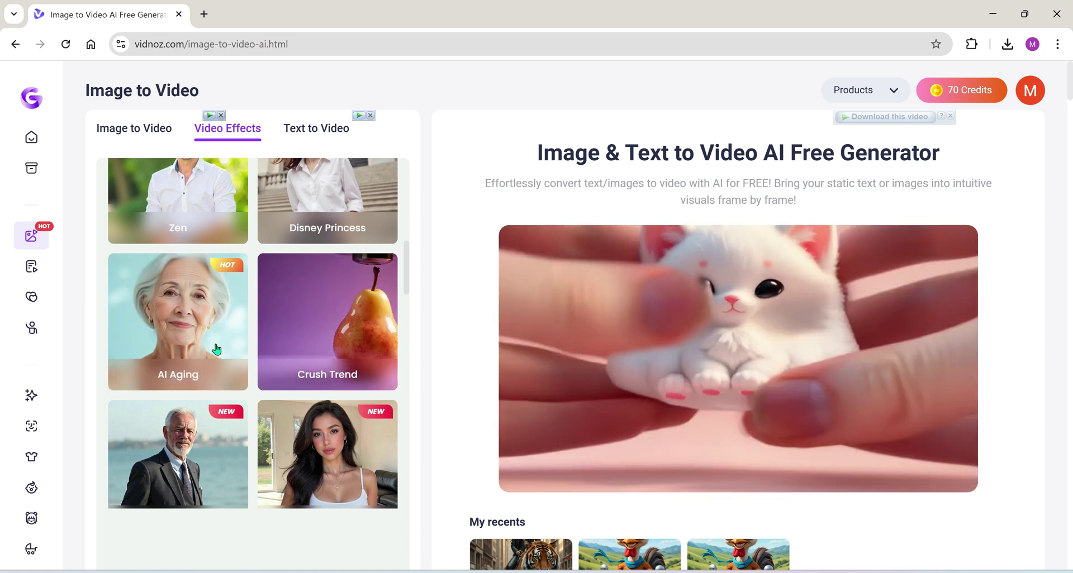
{"action": "left_click_drag", "start_coordinate": [406, 283], "coordinate": [406, 295]}
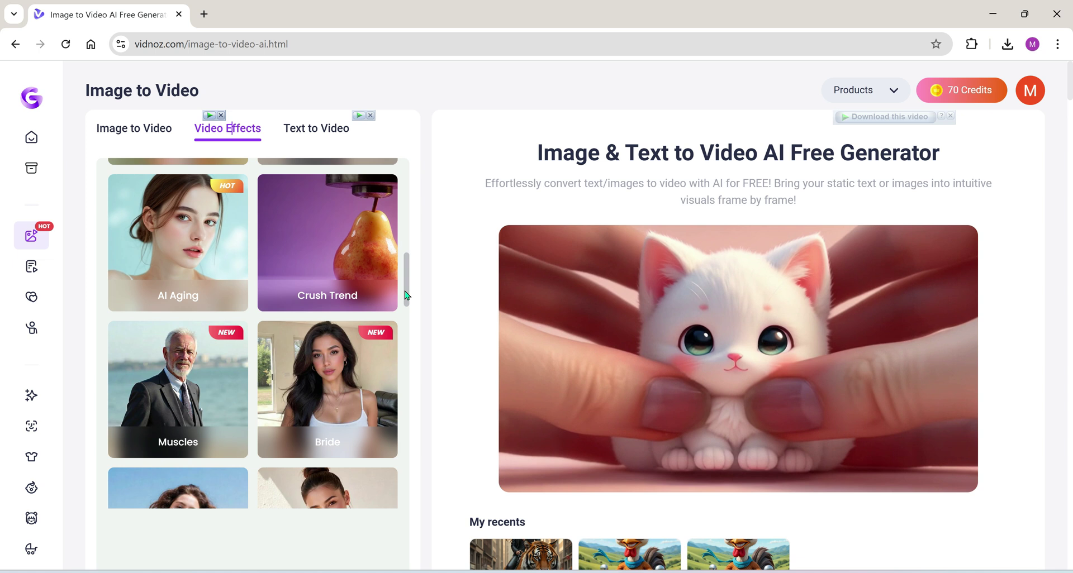
{"action": "scroll", "coordinate": [349, 280], "scroll_direction": "down", "scroll_amount": 2}
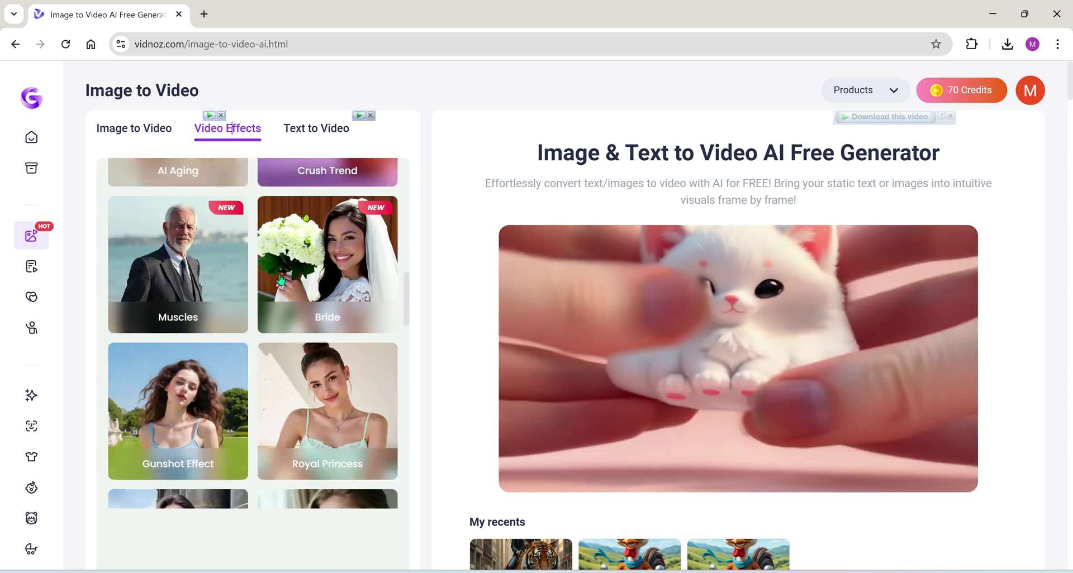
{"action": "left_click_drag", "start_coordinate": [408, 292], "coordinate": [408, 337]}
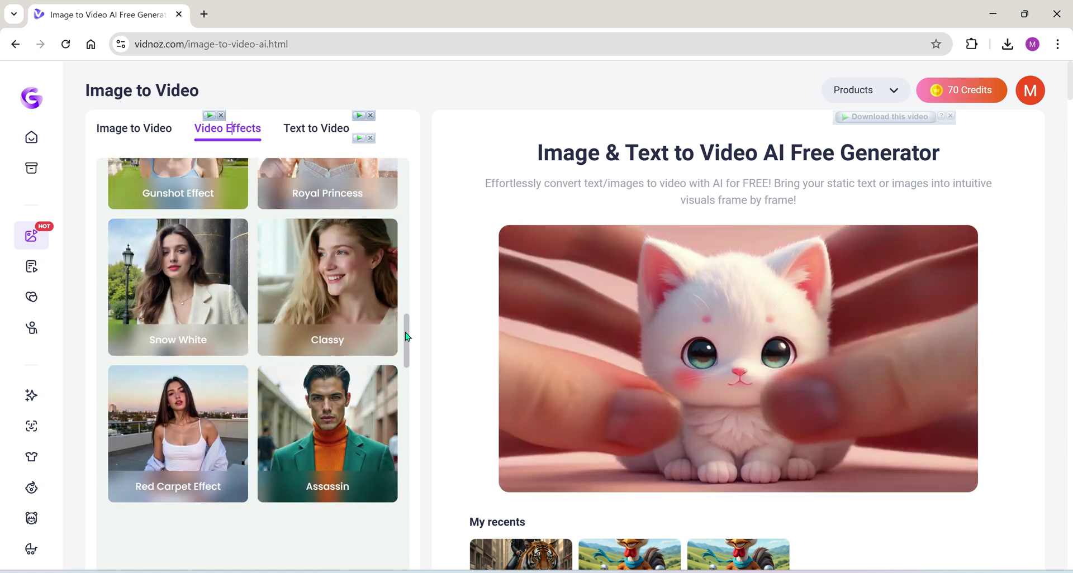
{"action": "scroll", "coordinate": [203, 352], "scroll_direction": "down", "scroll_amount": 5}
{"action": "left_click", "coordinate": [208, 309]}
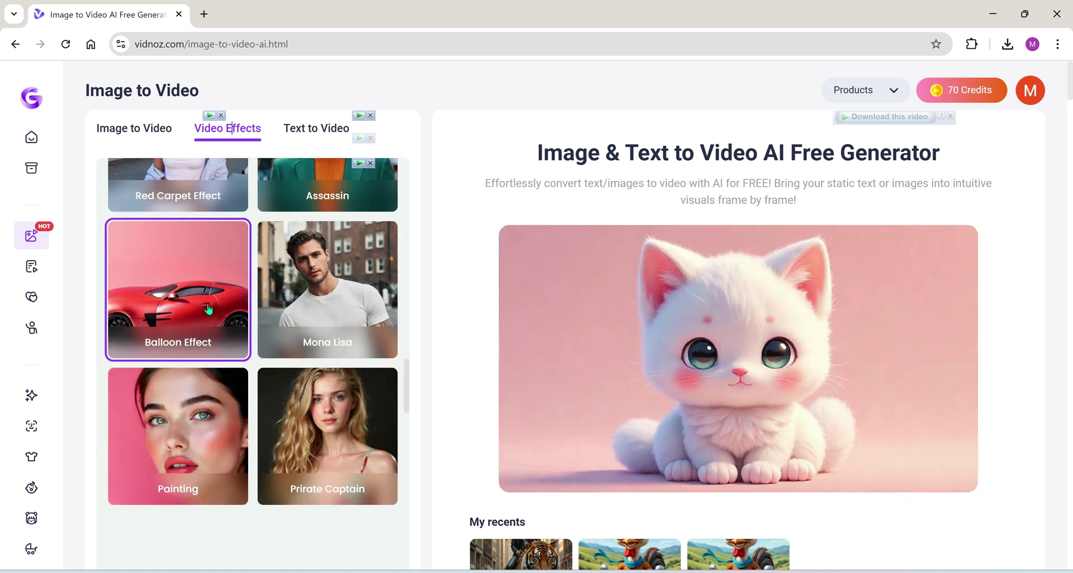
{"action": "left_click", "coordinate": [338, 317]}
{"action": "left_click_drag", "start_coordinate": [408, 386], "coordinate": [407, 470]}
{"action": "left_click", "coordinate": [208, 343]}
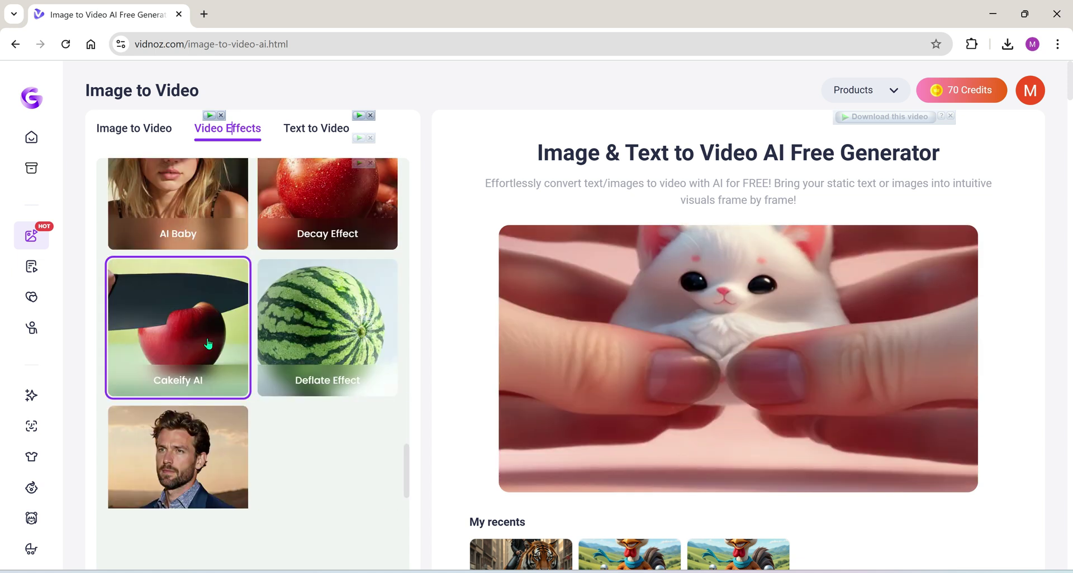
{"action": "left_click_drag", "start_coordinate": [406, 468], "coordinate": [282, 193]}
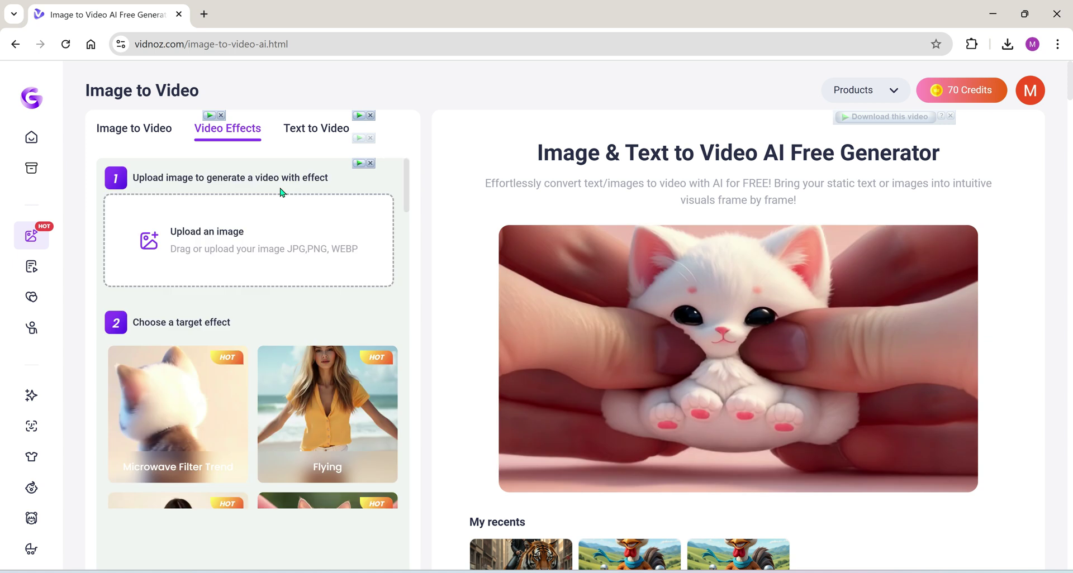
Upload the 'ghost' image as the Video Effects source picture.
{"action": "left_click", "coordinate": [233, 249]}
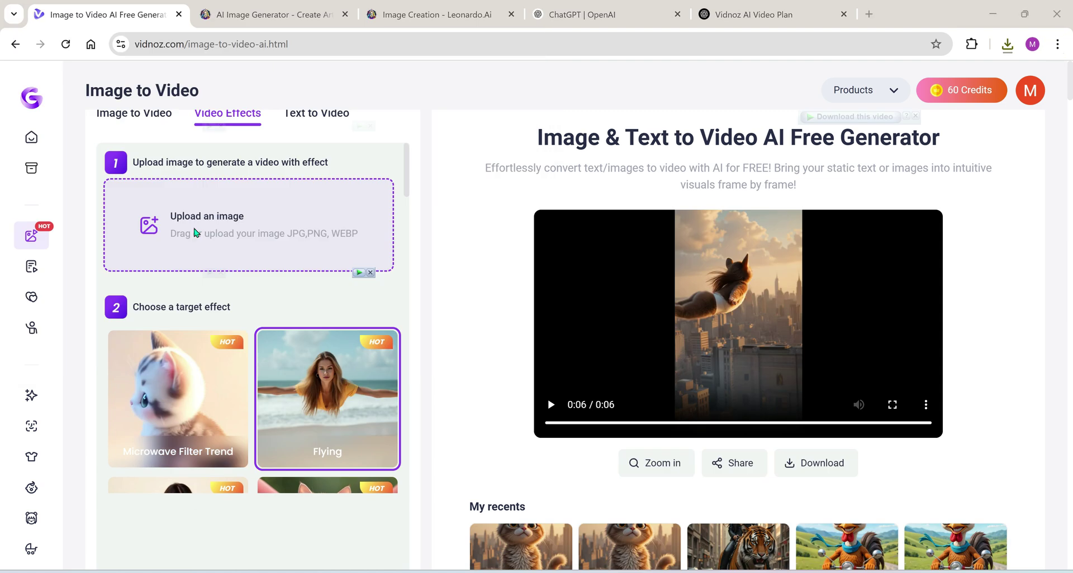
{"action": "left_click", "coordinate": [196, 232]}
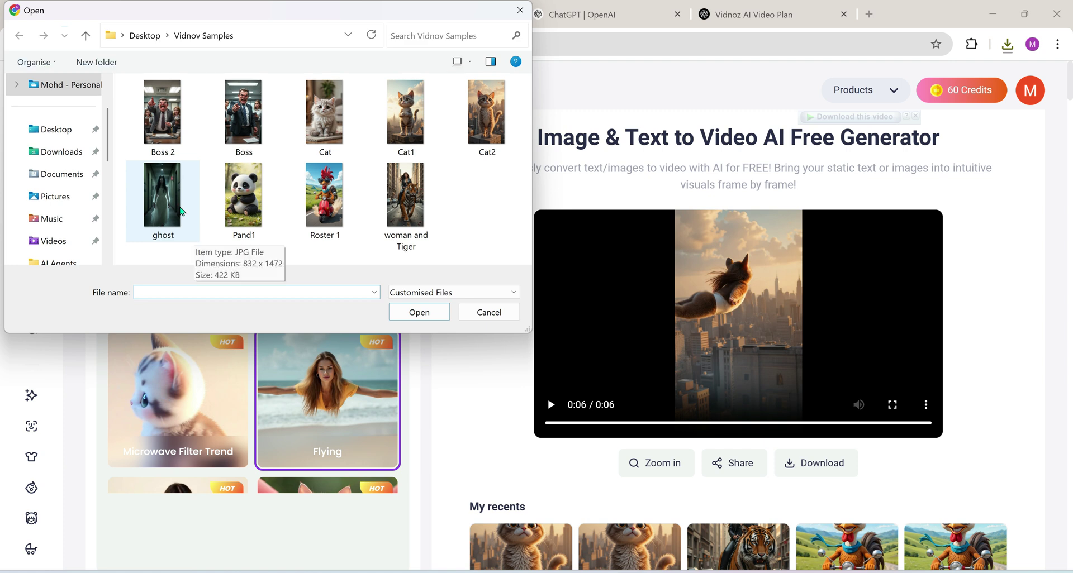
{"action": "left_click", "coordinate": [181, 210]}
{"action": "left_click", "coordinate": [418, 312]}
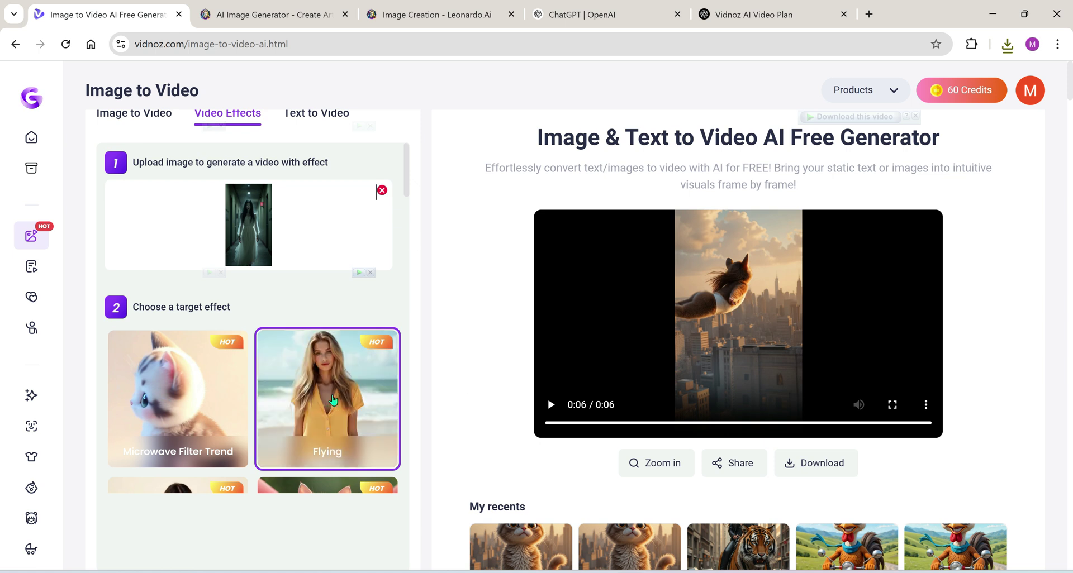
{"action": "scroll", "coordinate": [251, 335], "scroll_direction": "down", "scroll_amount": 5}
{"action": "scroll", "coordinate": [363, 371], "scroll_direction": "down", "scroll_amount": 15}
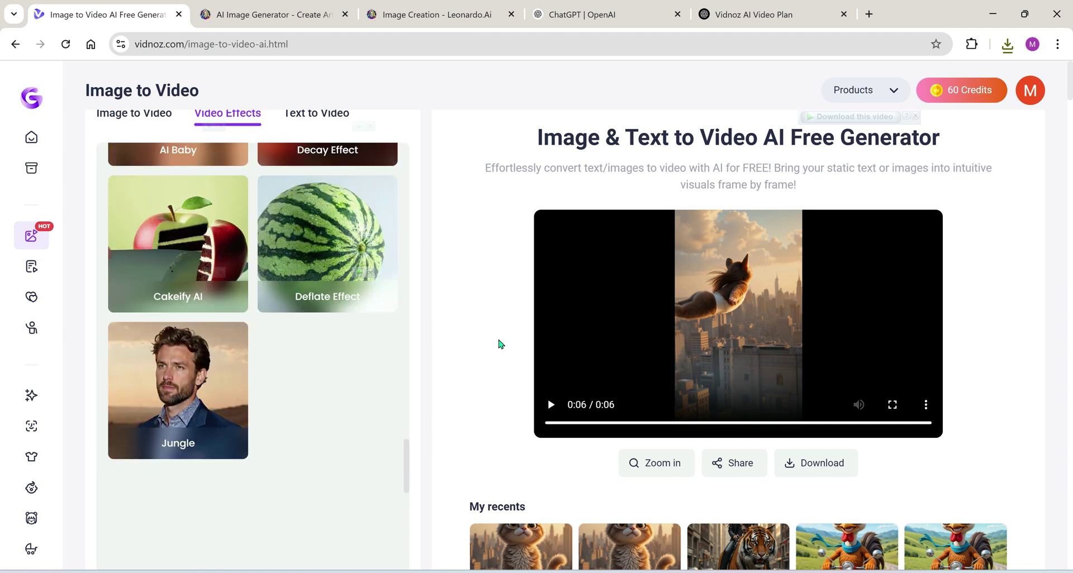
{"action": "scroll", "coordinate": [500, 343], "scroll_direction": "down", "scroll_amount": 2}
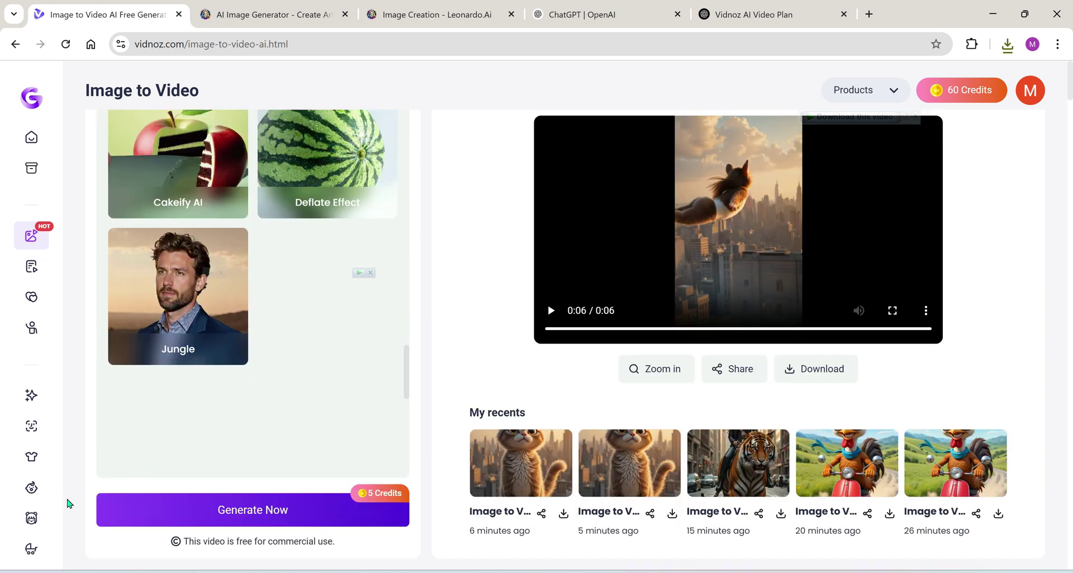
Generate the 6-second flying ghost video, watch it full screen, then reload Image to Video.
{"action": "left_click", "coordinate": [252, 510]}
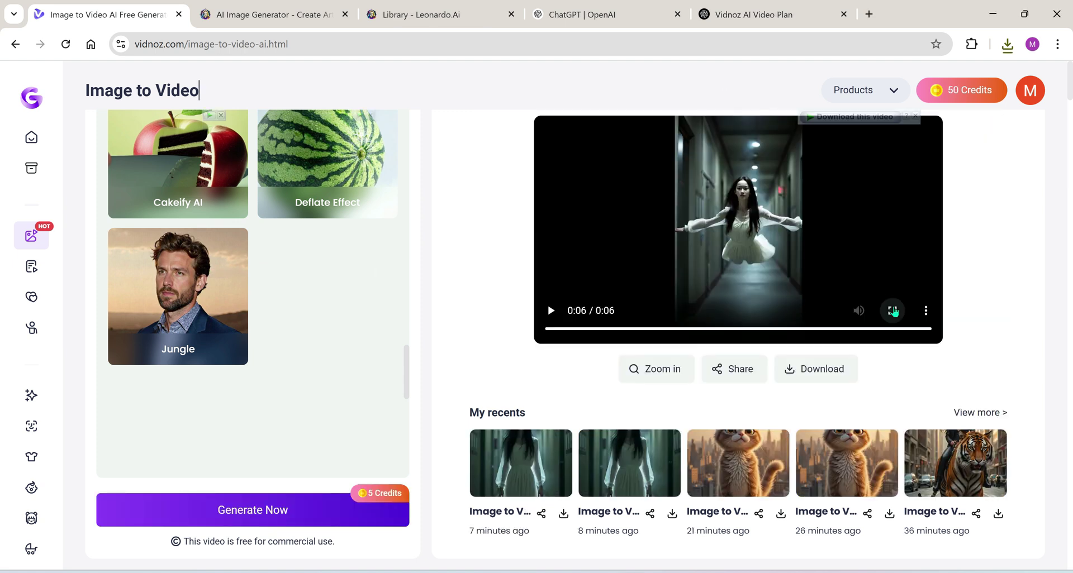
{"action": "left_click", "coordinate": [892, 311]}
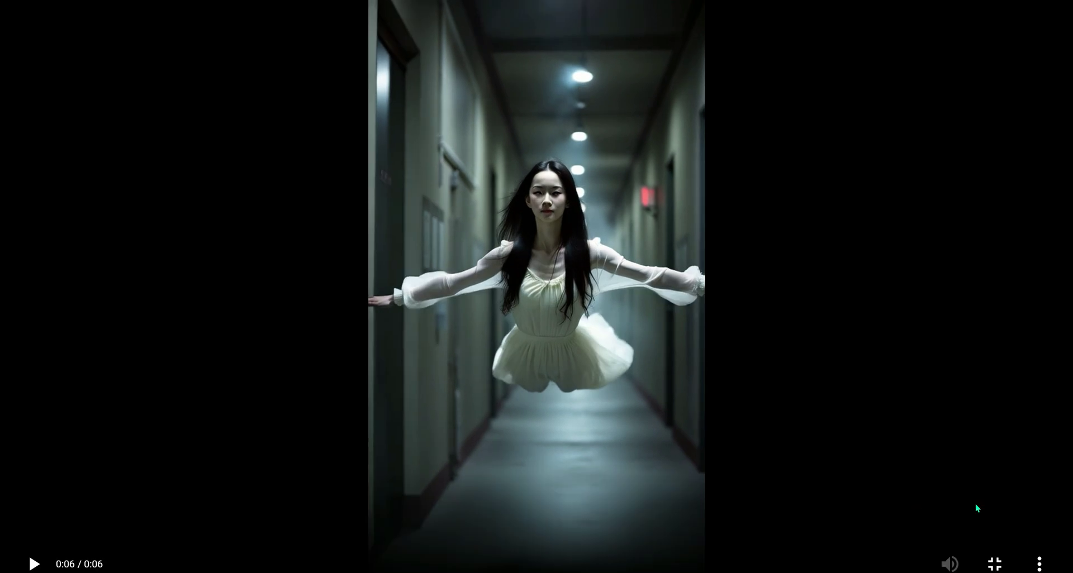
{"action": "left_click", "coordinate": [995, 559]}
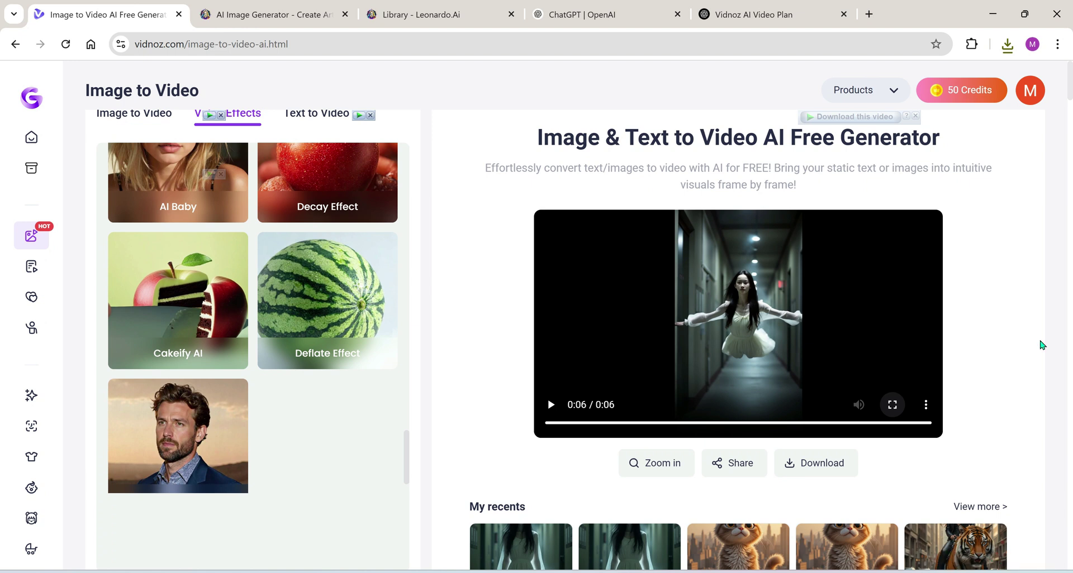
{"action": "left_click", "coordinate": [814, 472]}
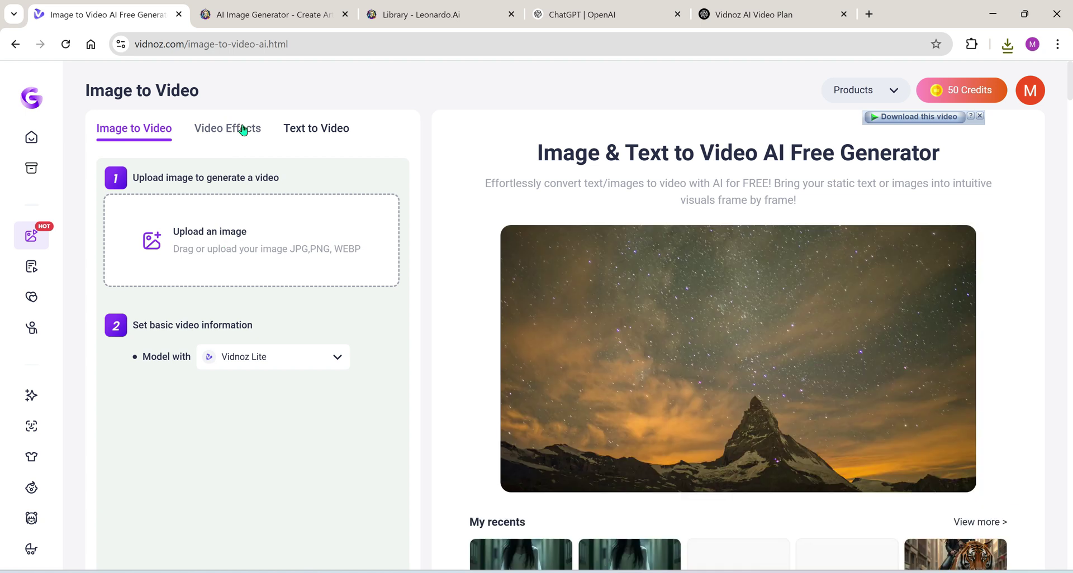
Switch to Video Effects and upload the Pand1 panda image.
{"action": "left_click", "coordinate": [243, 131]}
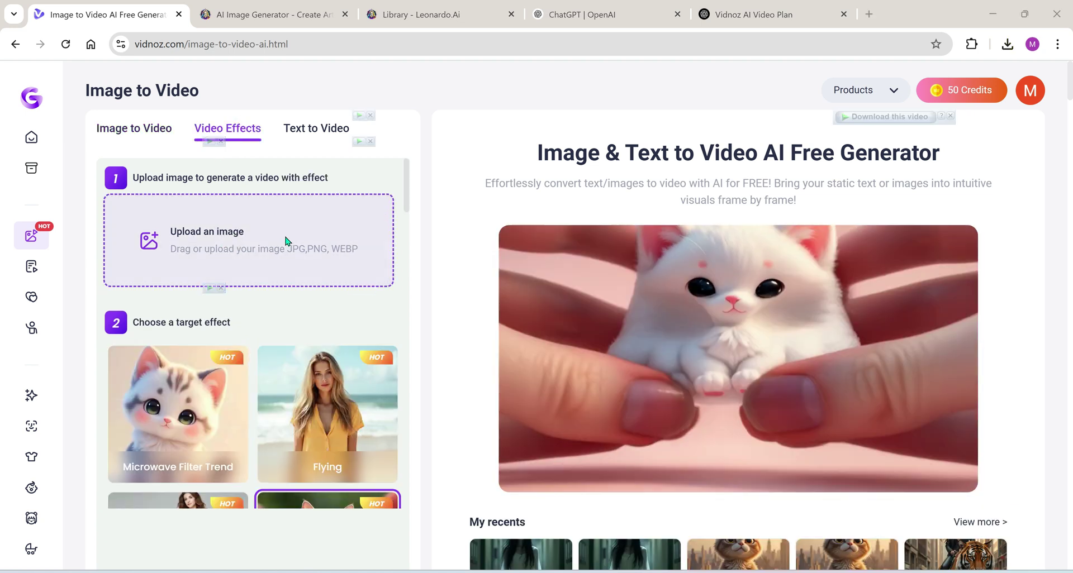
{"action": "left_click", "coordinate": [244, 247]}
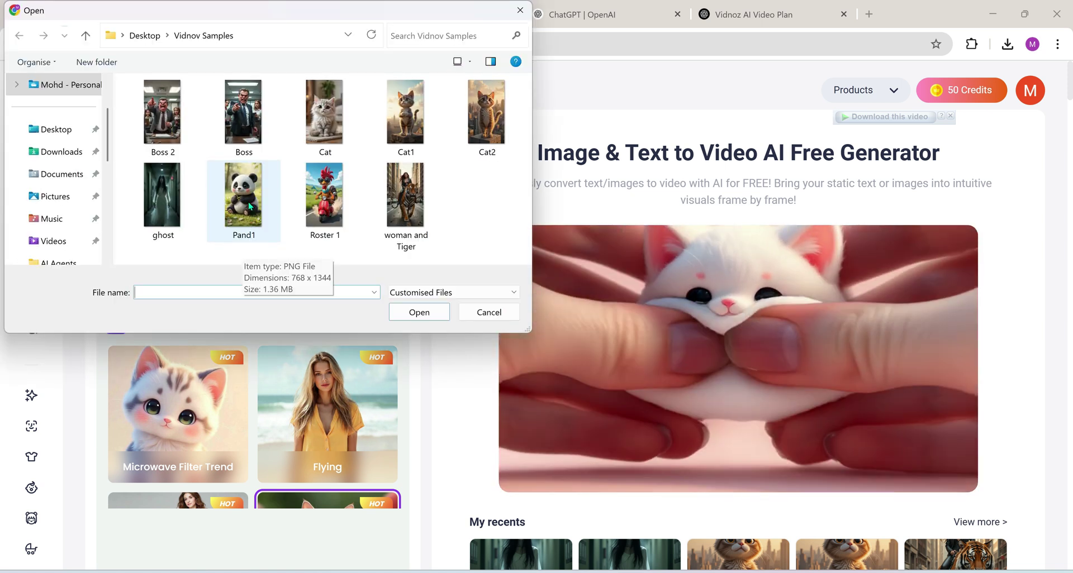
{"action": "left_click", "coordinate": [249, 198]}
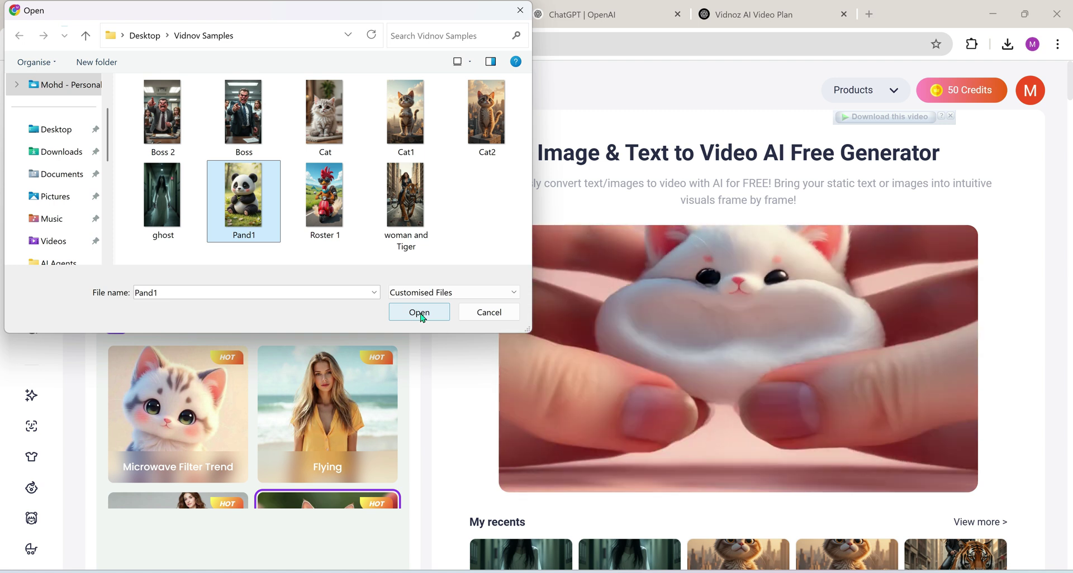
{"action": "left_click", "coordinate": [420, 315]}
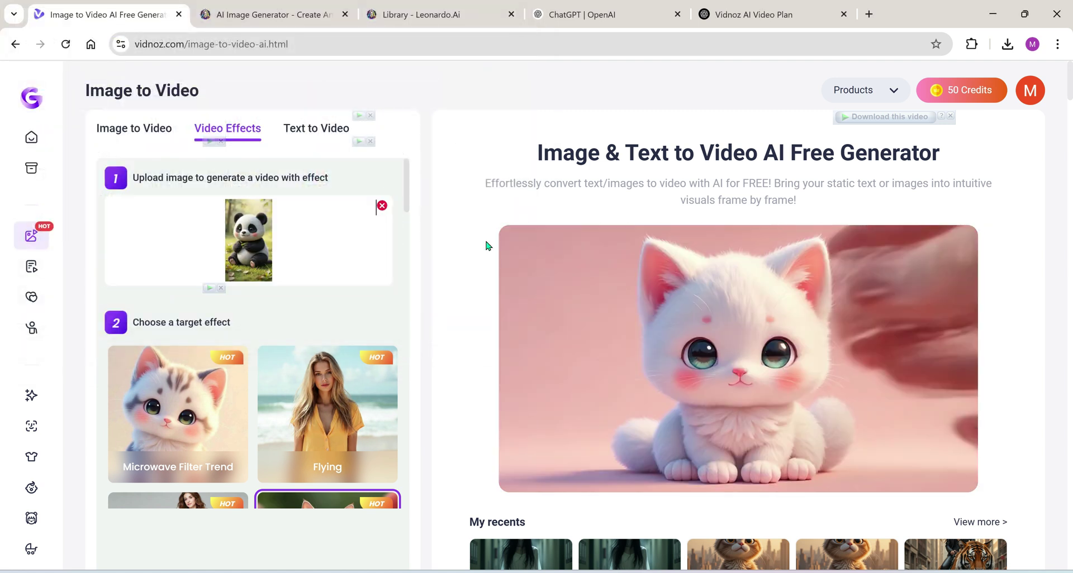
Generate the AI Squish Trend video from the panda image.
{"action": "mouse_move", "coordinate": [408, 214]}
{"action": "left_mouse_down"}
{"action": "mouse_move", "coordinate": [414, 325]}
{"action": "mouse_move", "coordinate": [411, 230]}
{"action": "left_mouse_up"}
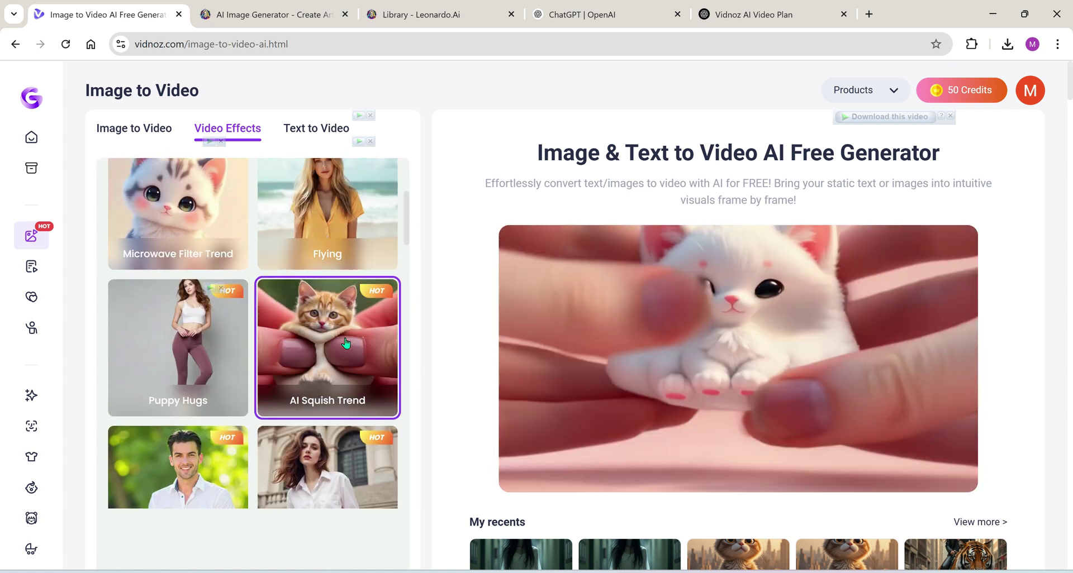
{"action": "left_click_drag", "start_coordinate": [406, 223], "coordinate": [420, 531]}
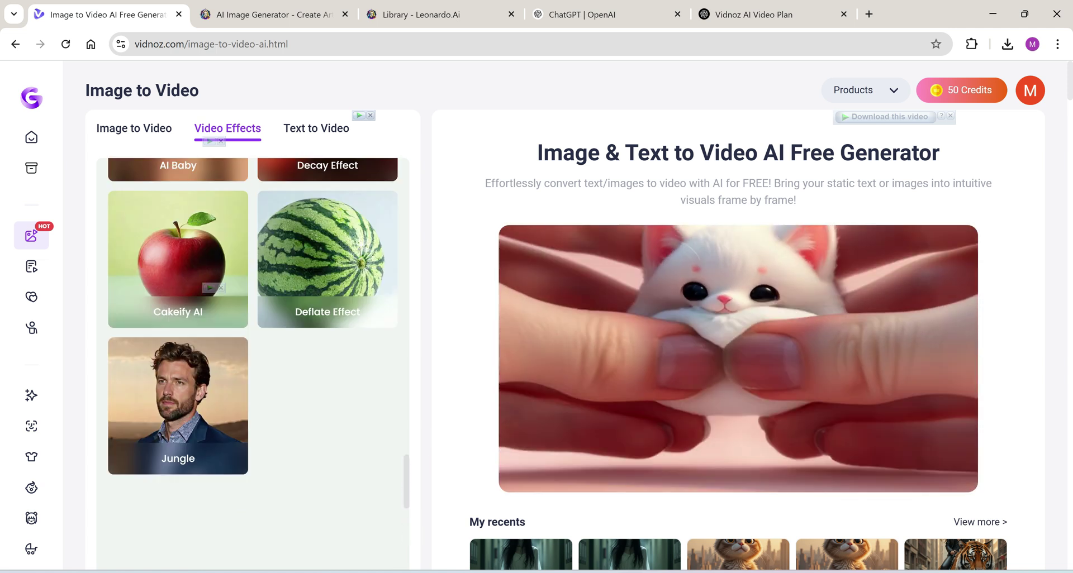
{"action": "scroll", "coordinate": [430, 433], "scroll_direction": "down", "scroll_amount": 2}
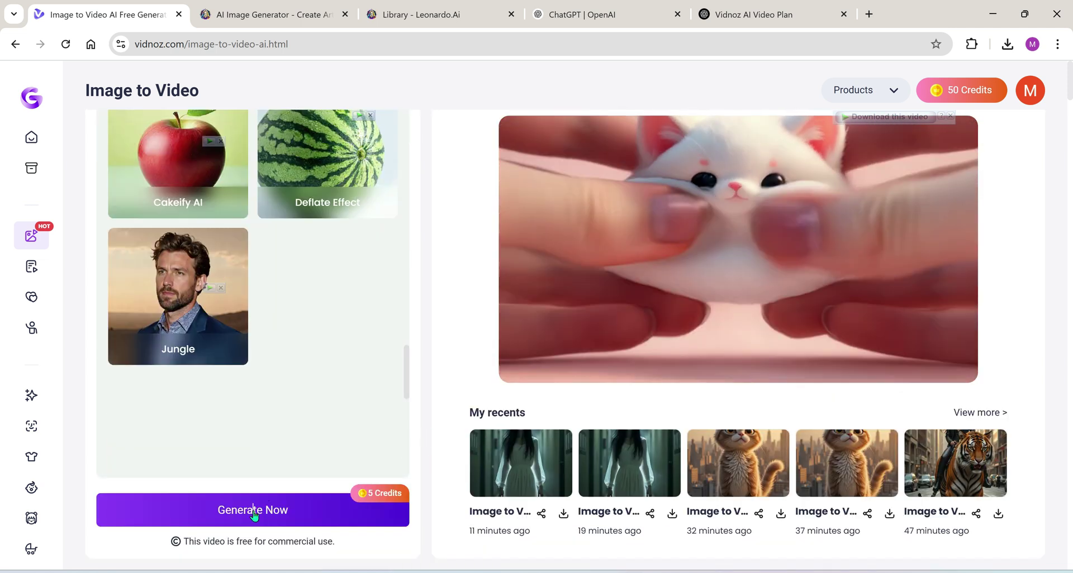
{"action": "left_click", "coordinate": [253, 511]}
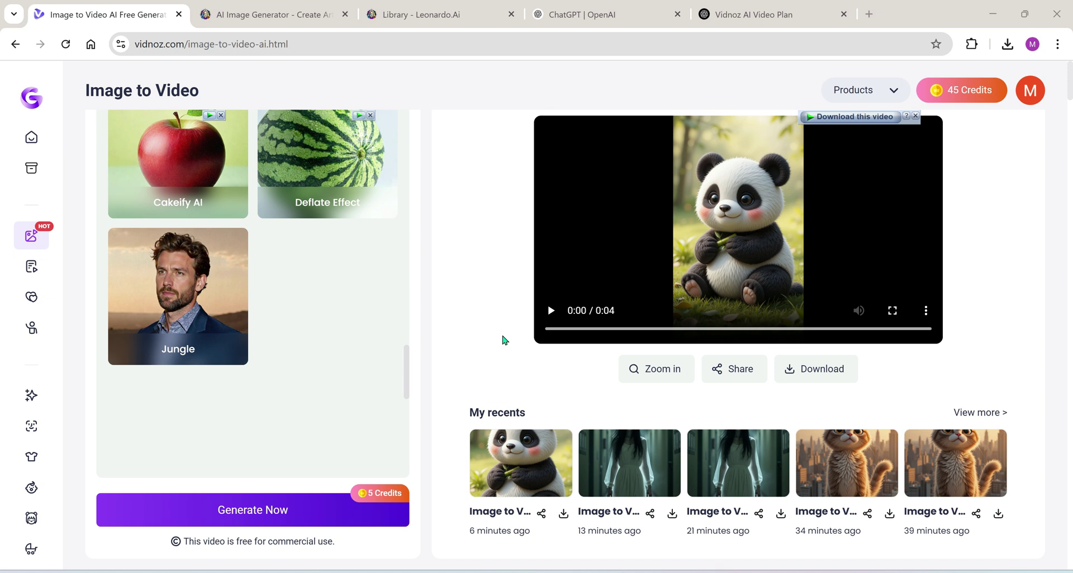
{"action": "left_click", "coordinate": [893, 310]}
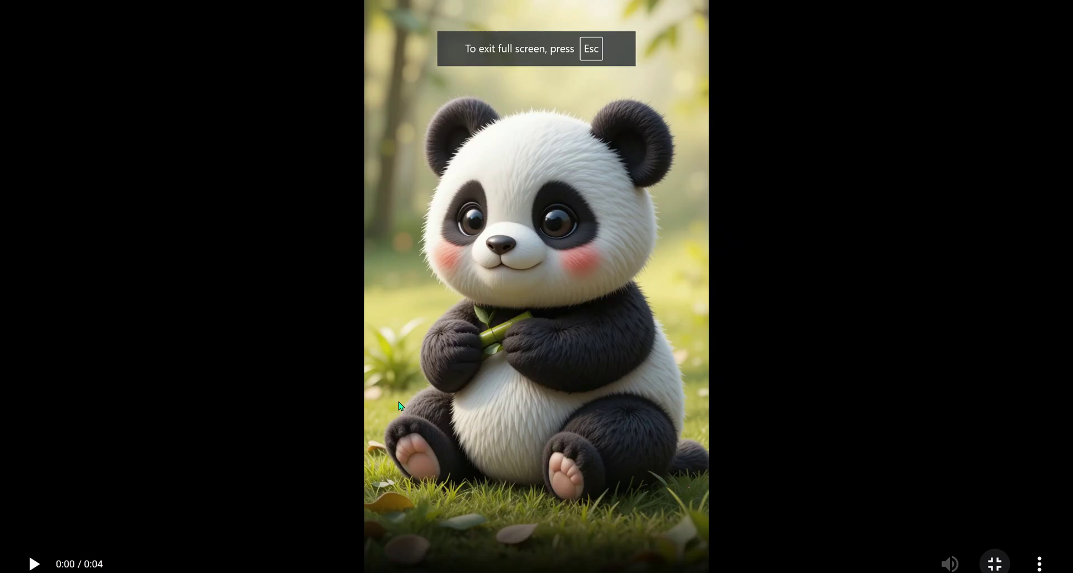
{"action": "left_click", "coordinate": [39, 560]}
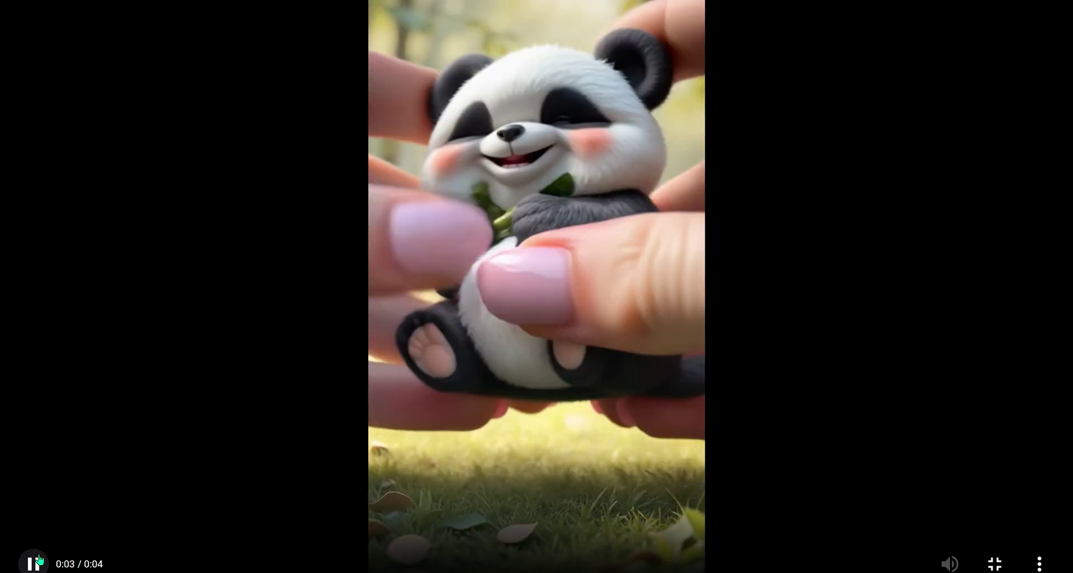
{"action": "left_click", "coordinate": [40, 560]}
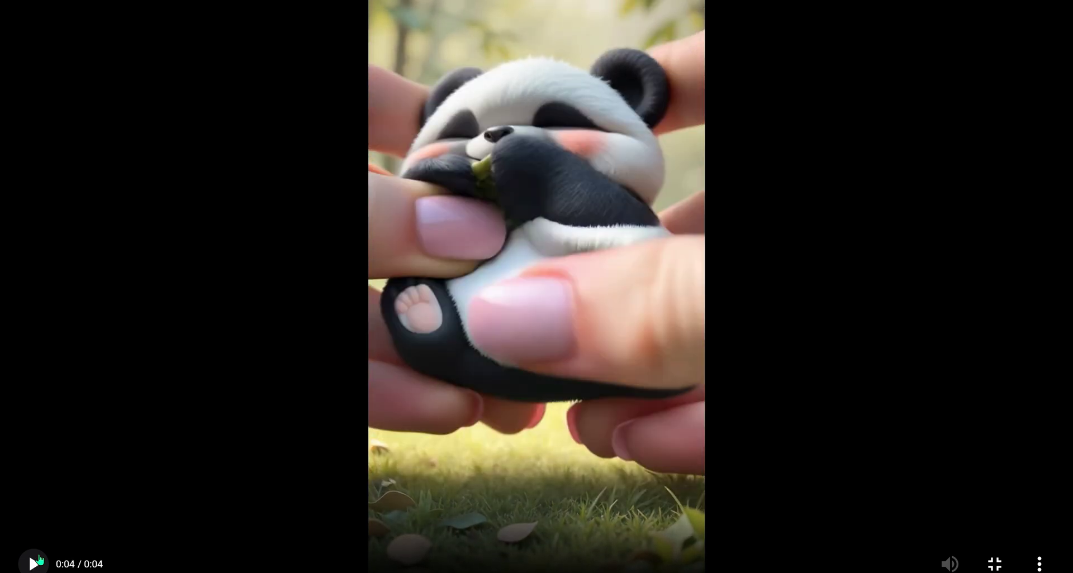
{"action": "left_click", "coordinate": [998, 559]}
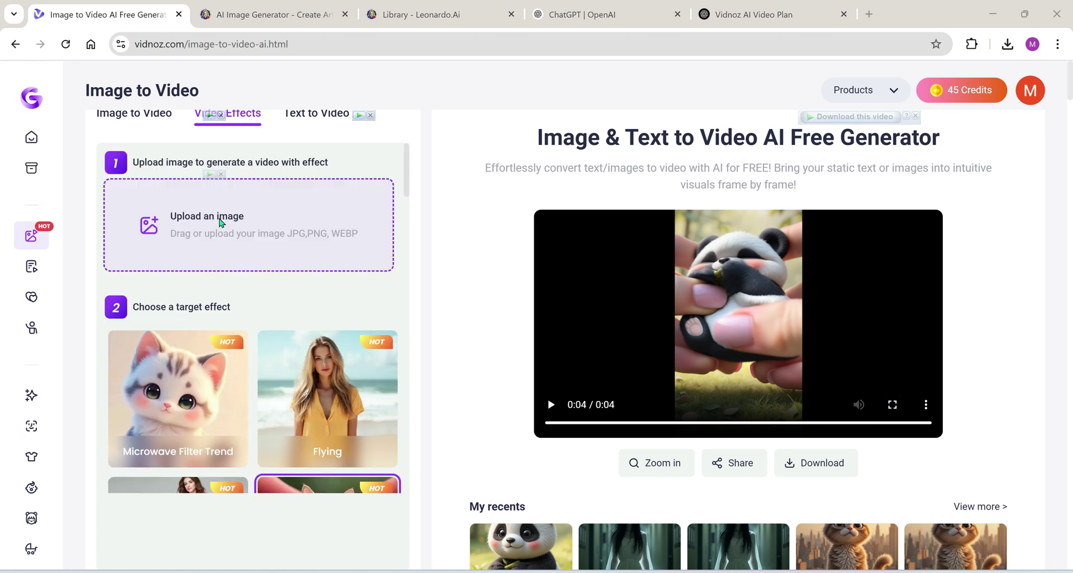
Upload the Man image, listing all file types in the Open dialog.
{"action": "left_click", "coordinate": [220, 223]}
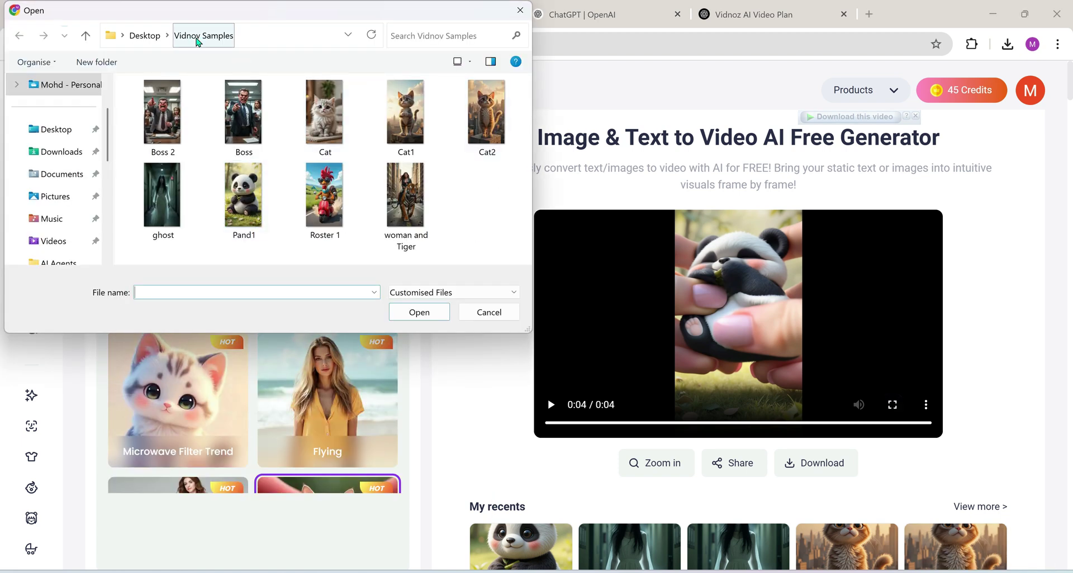
{"action": "left_click", "coordinate": [511, 293]}
{"action": "left_click", "coordinate": [427, 318]}
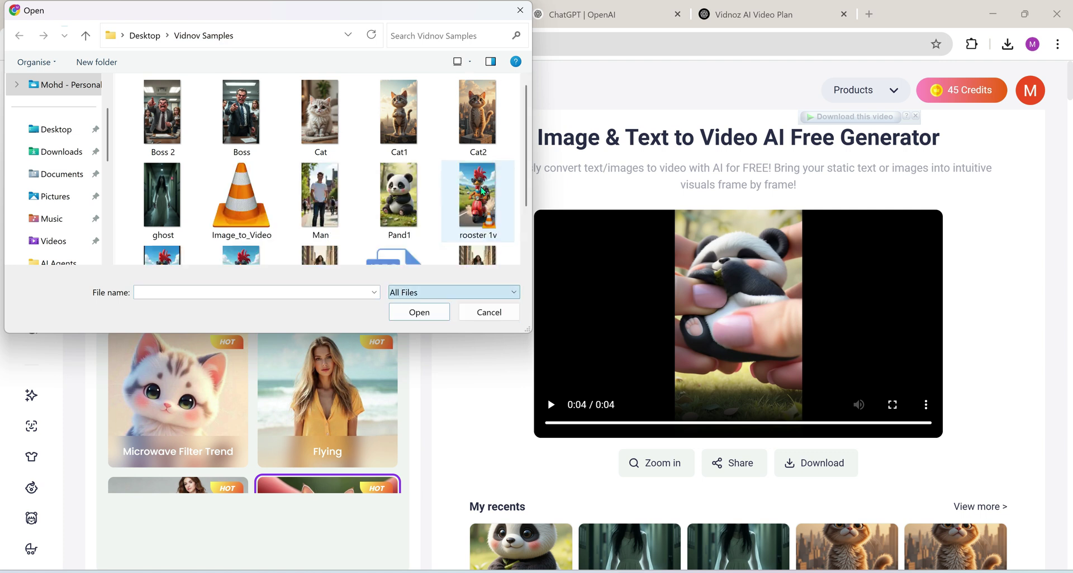
{"action": "left_click", "coordinate": [319, 196]}
{"action": "left_click", "coordinate": [419, 312]}
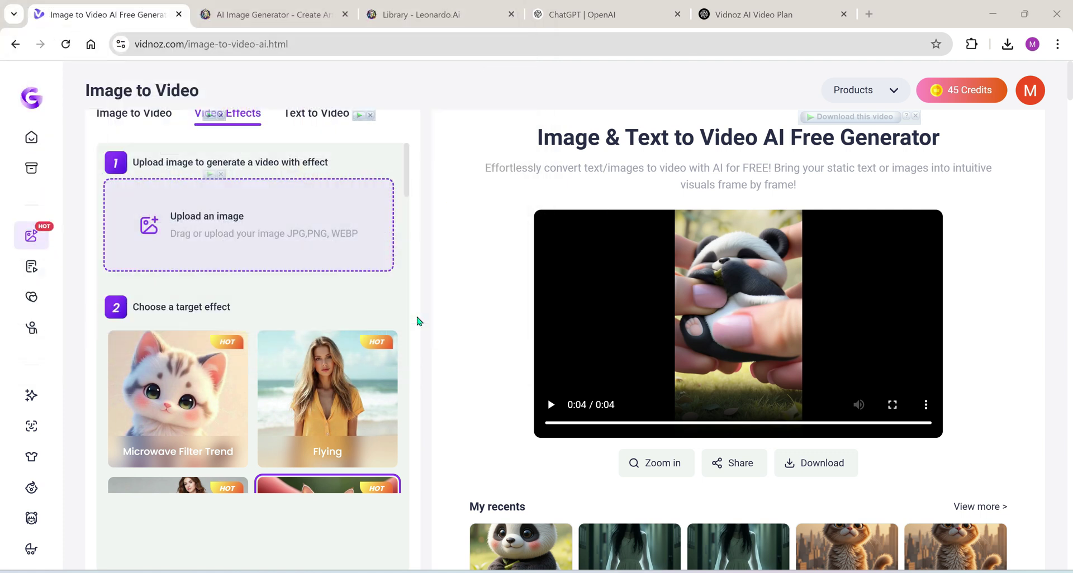
{"action": "left_click_drag", "start_coordinate": [407, 182], "coordinate": [417, 276]}
Select the Muscles effect from the effects list.
{"action": "left_click", "coordinate": [182, 297]}
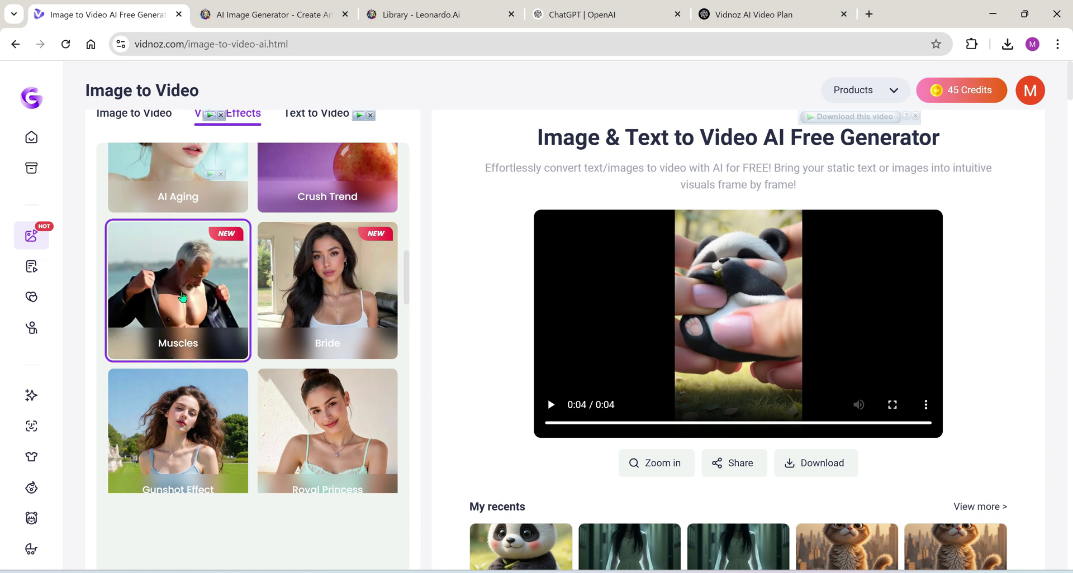
{"action": "left_click_drag", "start_coordinate": [405, 296], "coordinate": [410, 400]}
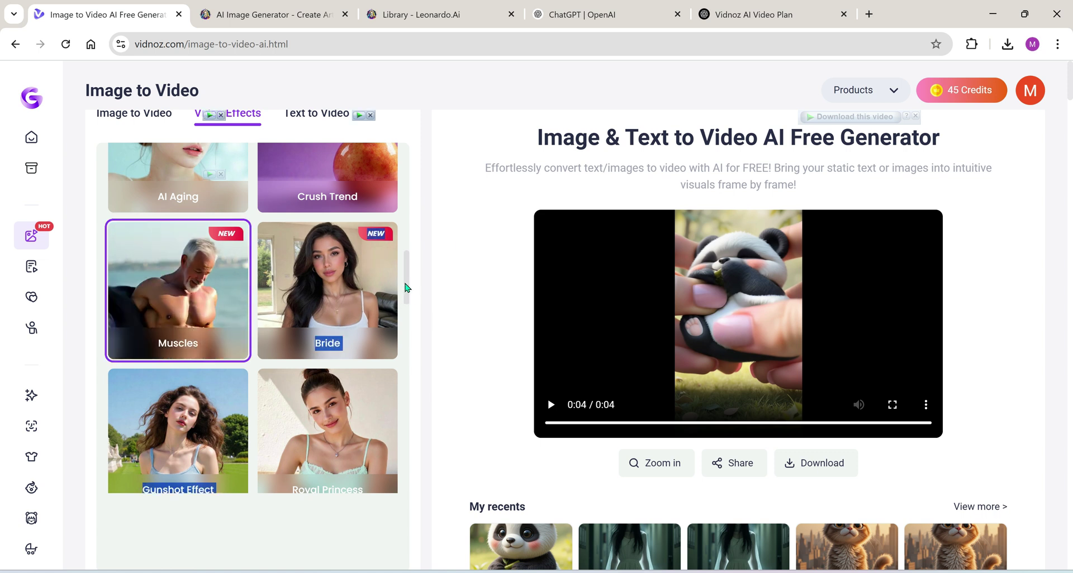
{"action": "scroll", "coordinate": [410, 323], "scroll_direction": "down", "scroll_amount": 10}
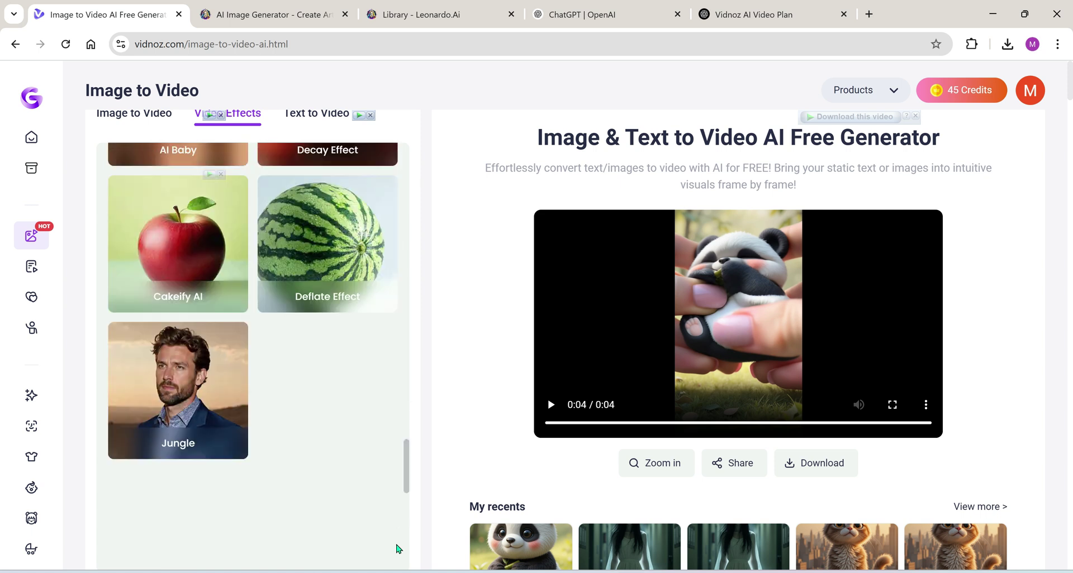
Generate the 4-second Muscles video of the man and watch it full screen, replaying once.
{"action": "scroll", "coordinate": [407, 545], "scroll_direction": "down", "scroll_amount": 2}
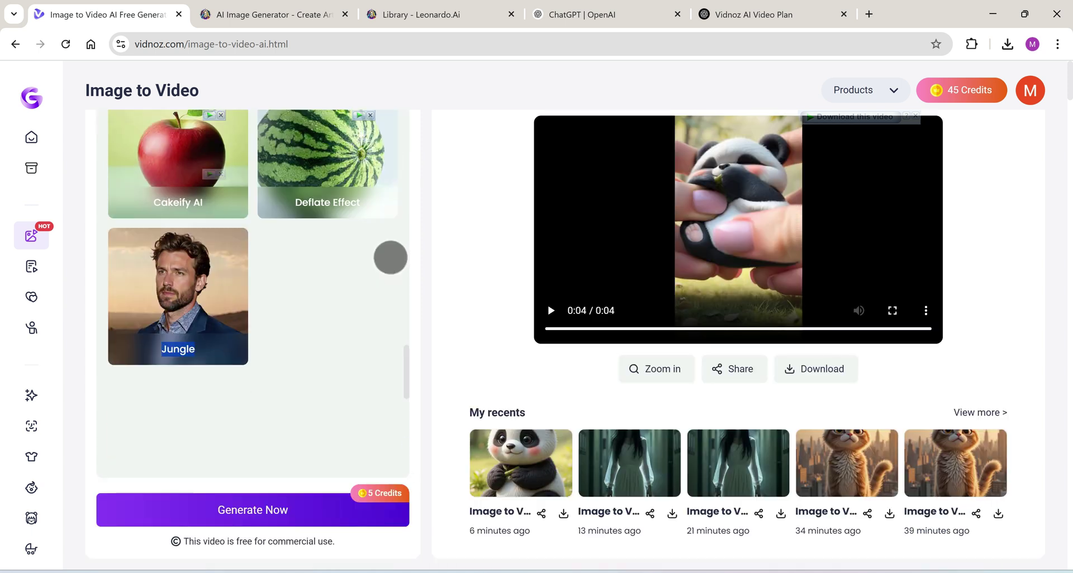
{"action": "key", "text": "Return"}
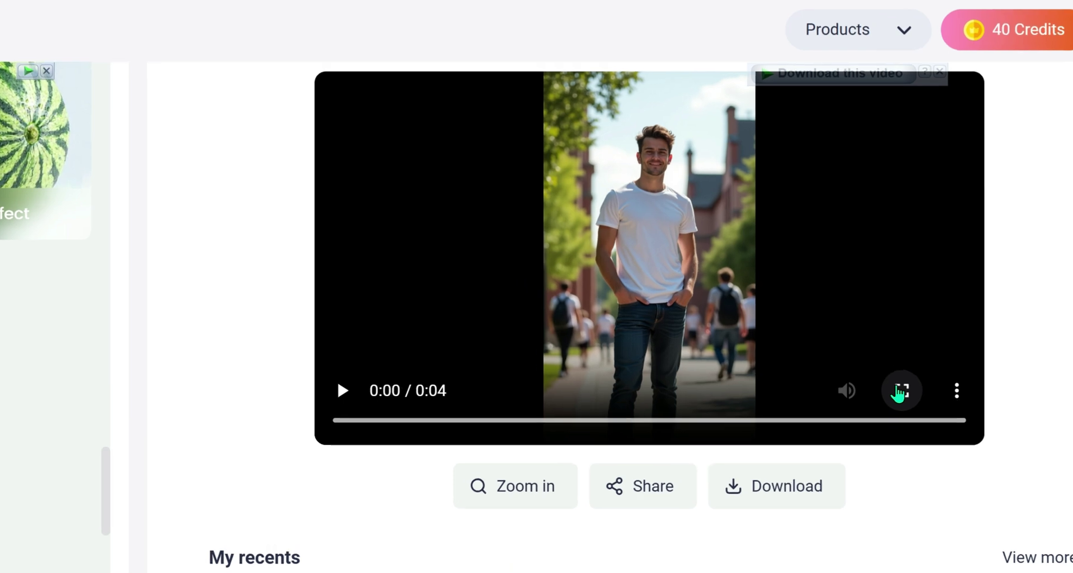
{"action": "left_click", "coordinate": [901, 391]}
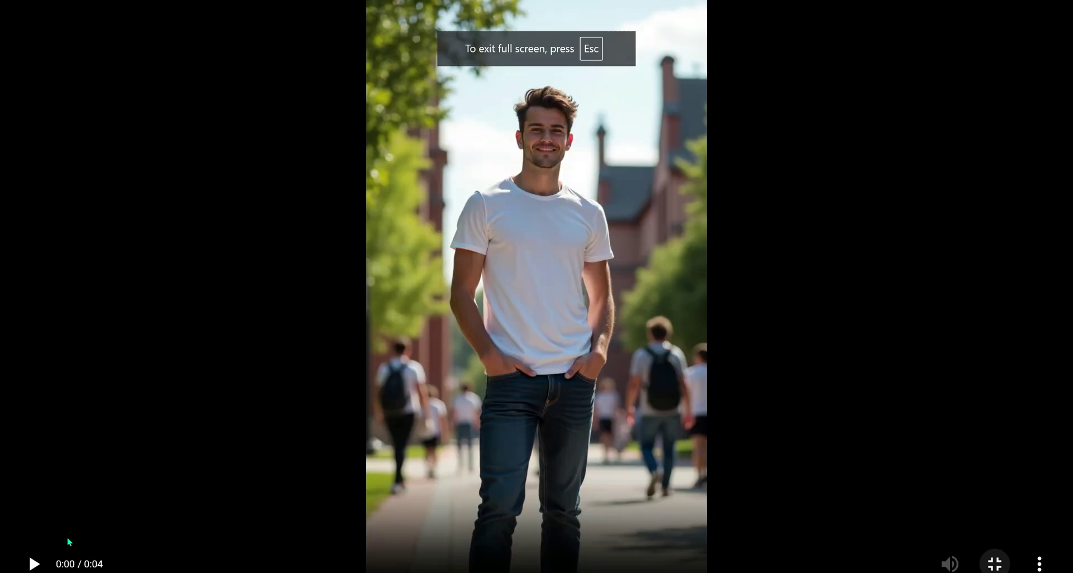
{"action": "left_click", "coordinate": [34, 564]}
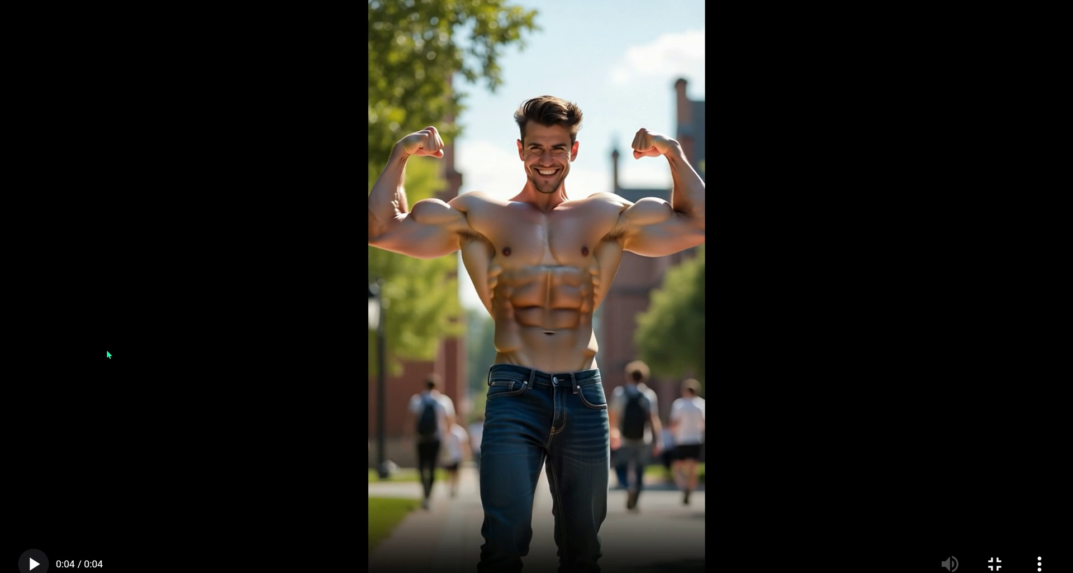
{"action": "left_click", "coordinate": [40, 566]}
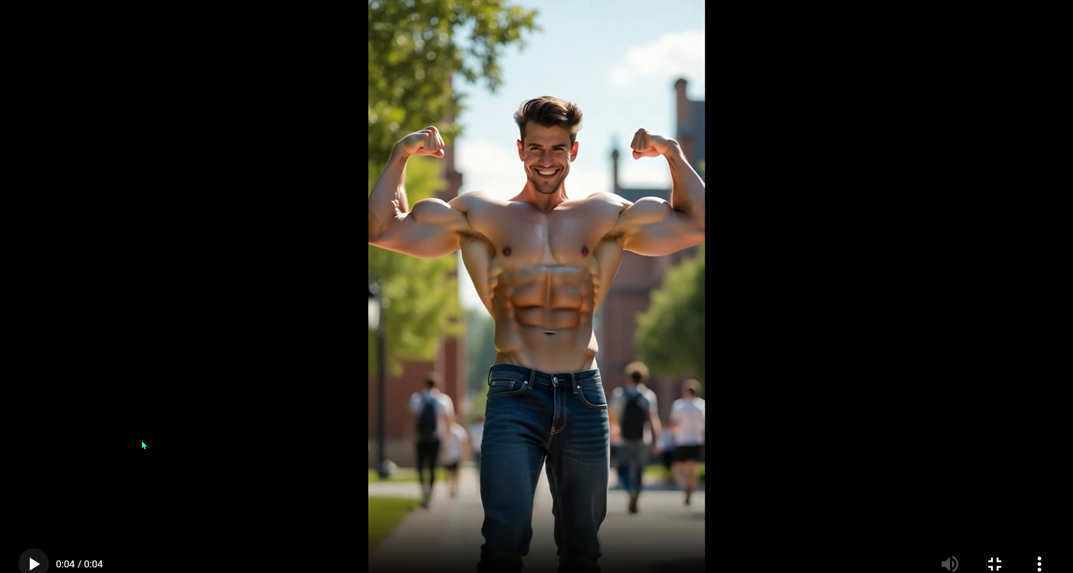
{"action": "left_click", "coordinate": [995, 564]}
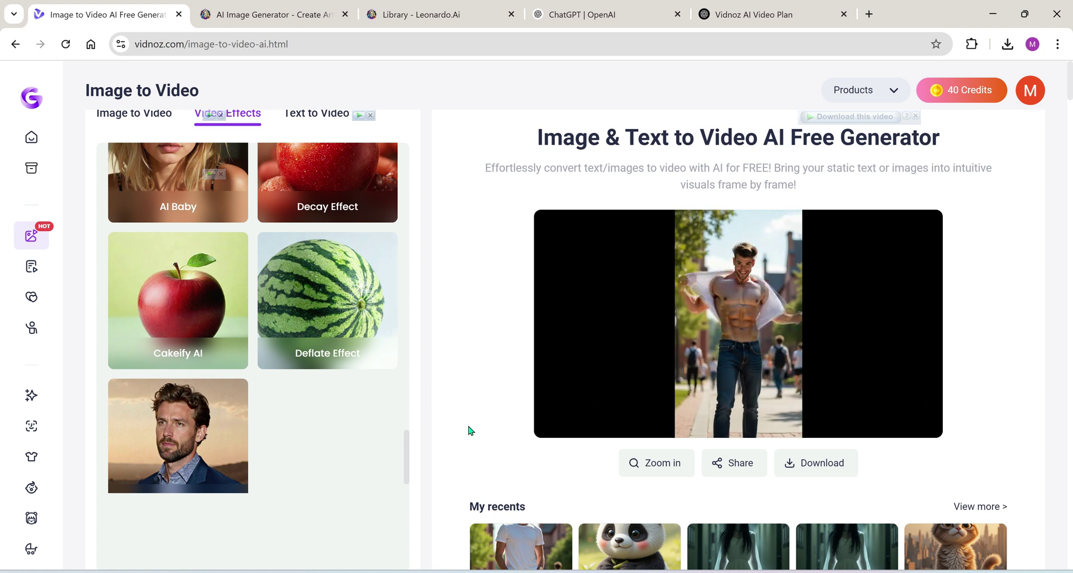
Download the Muscles video from My Creations and save it to the computer.
{"action": "left_click", "coordinate": [820, 464]}
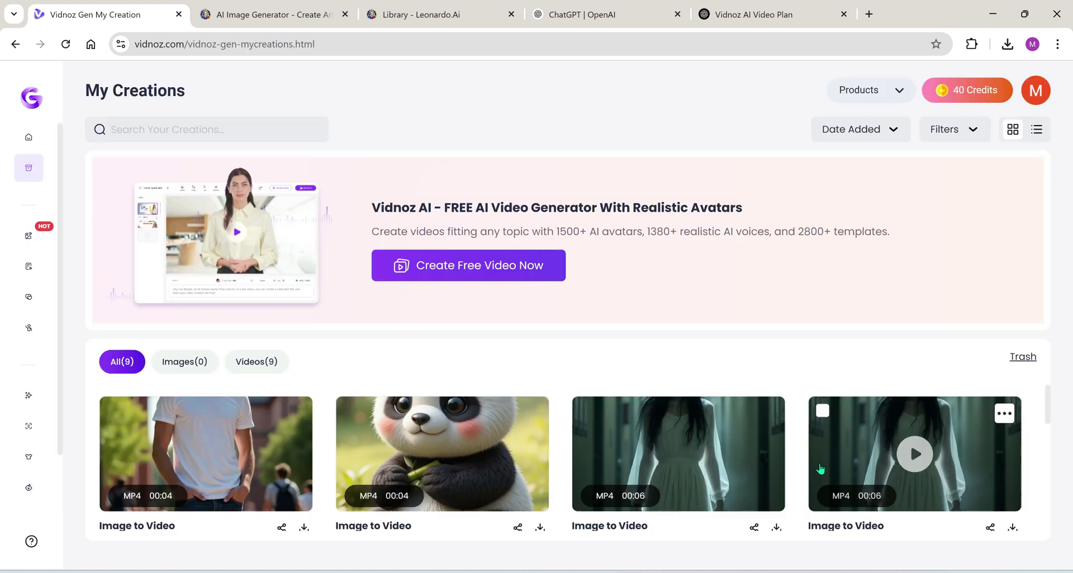
{"action": "left_click", "coordinate": [304, 527]}
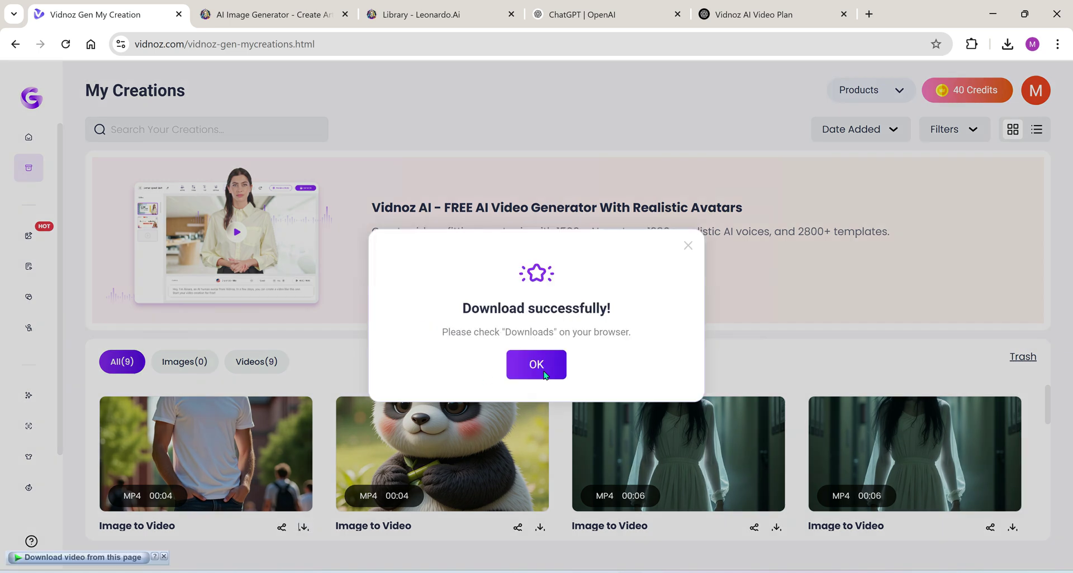
{"action": "left_click", "coordinate": [418, 310]}
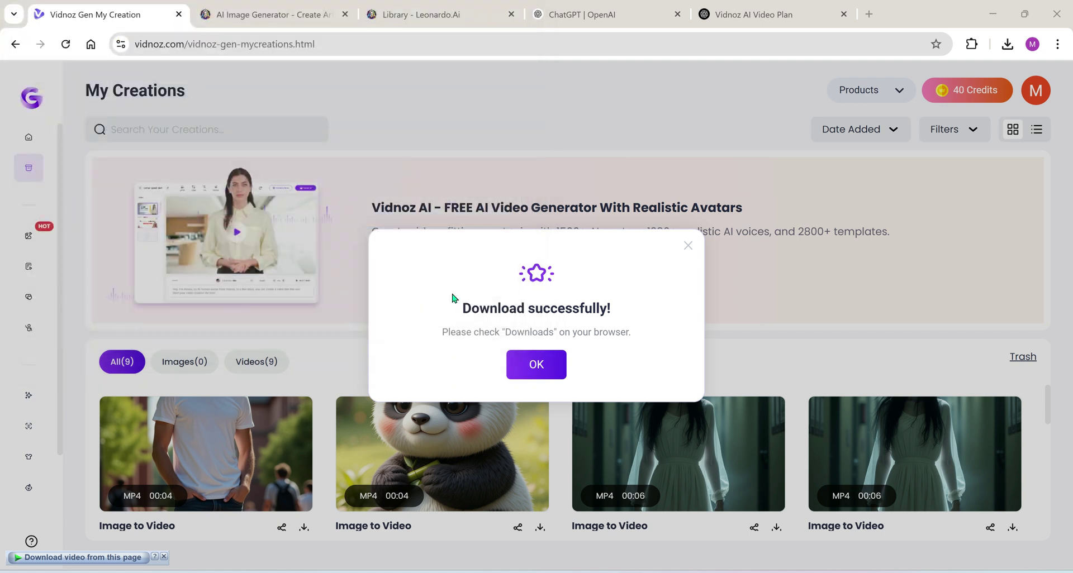
{"action": "left_click", "coordinate": [687, 245]}
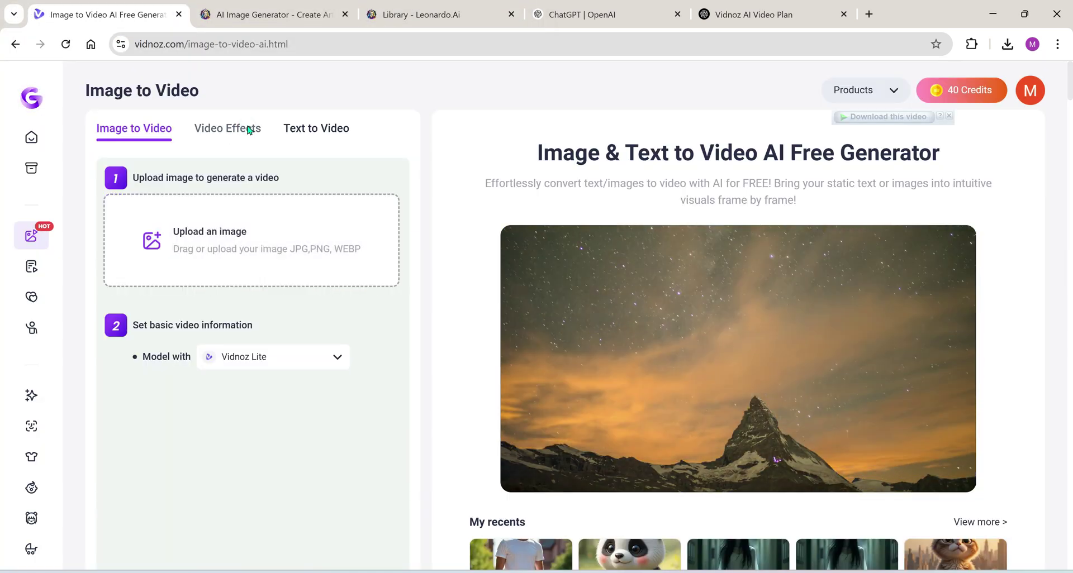
Upload the woman 2 photo in Video Effects and scroll the effects list down to Samourai.
{"action": "left_click", "coordinate": [229, 133]}
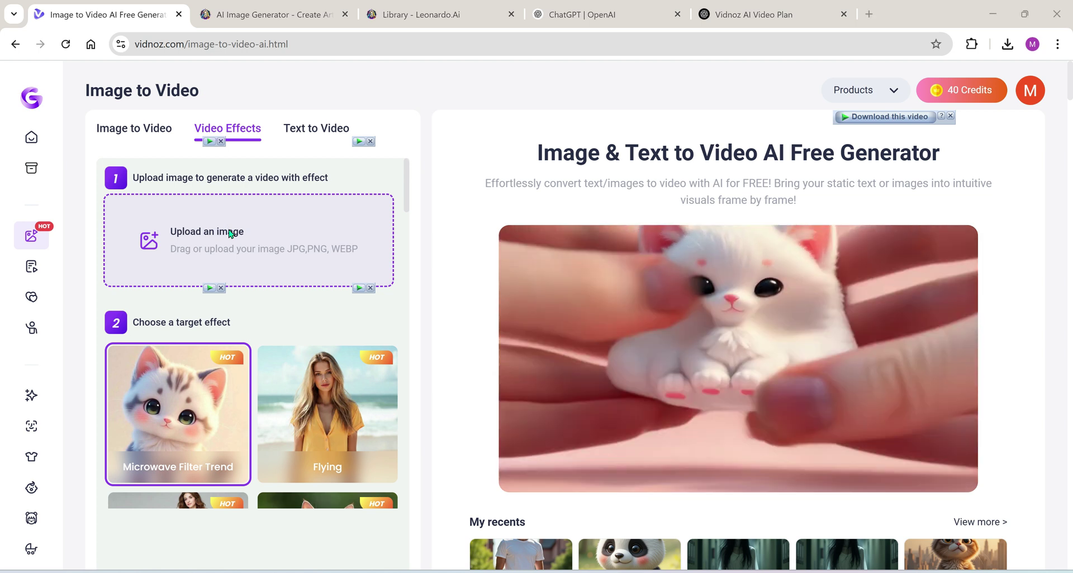
{"action": "left_click", "coordinate": [230, 234]}
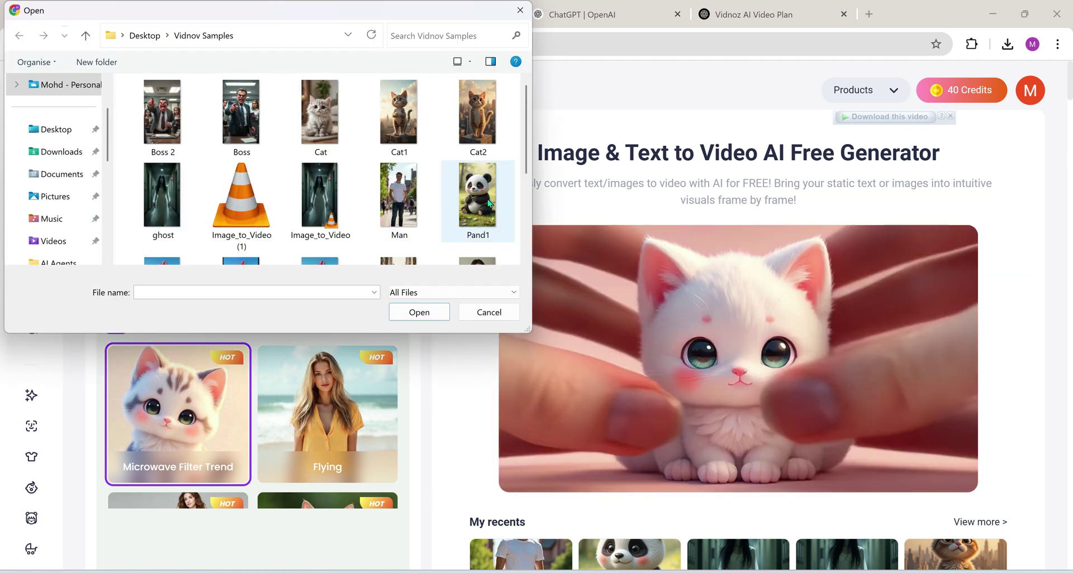
{"action": "scroll", "coordinate": [486, 201], "scroll_direction": "down", "scroll_amount": 3}
{"action": "left_click", "coordinate": [477, 159]}
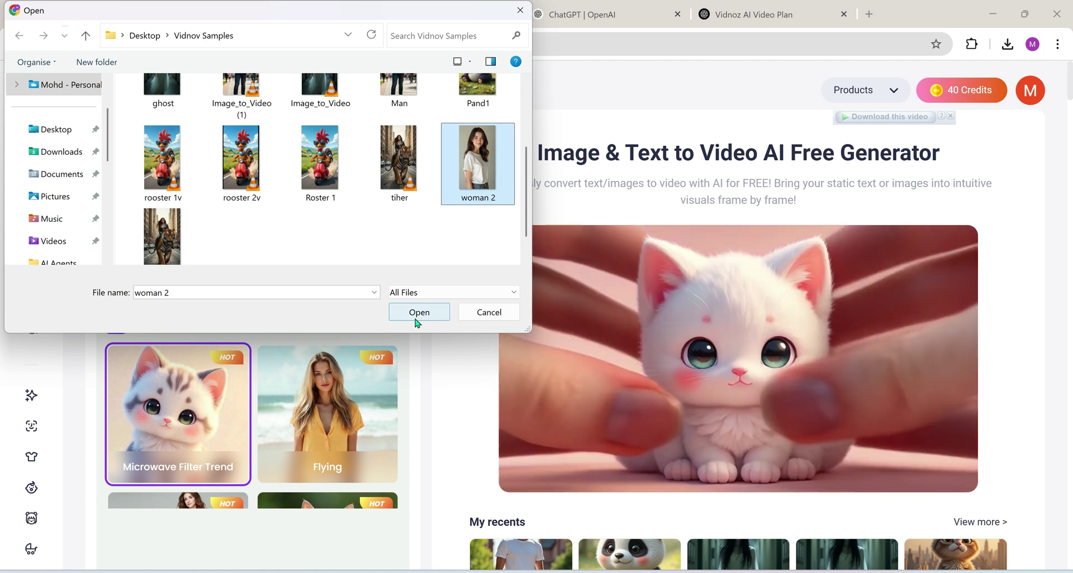
{"action": "left_click", "coordinate": [419, 312]}
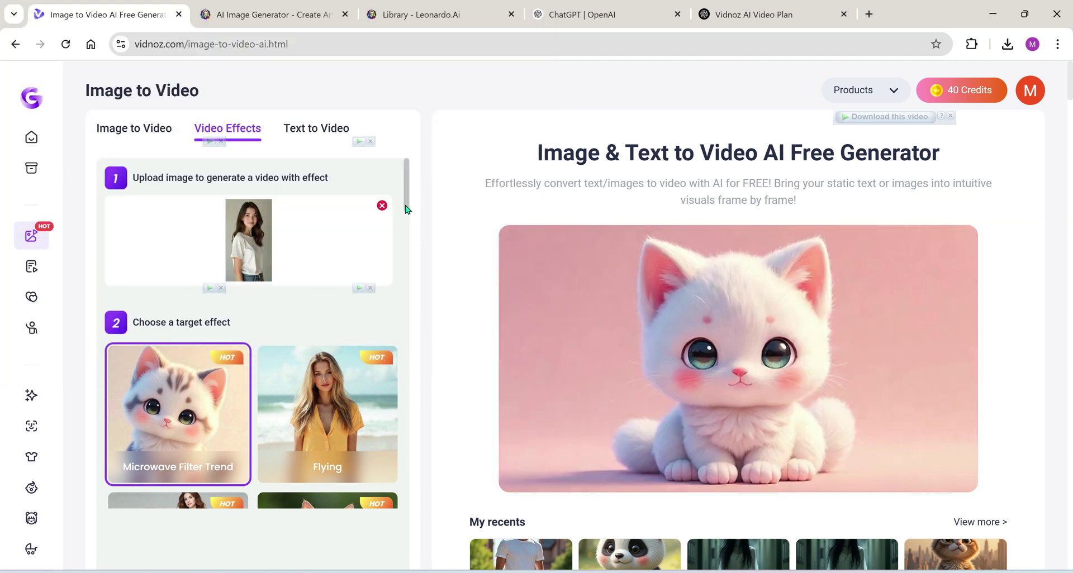
{"action": "scroll", "coordinate": [407, 204], "scroll_direction": "down", "scroll_amount": 6}
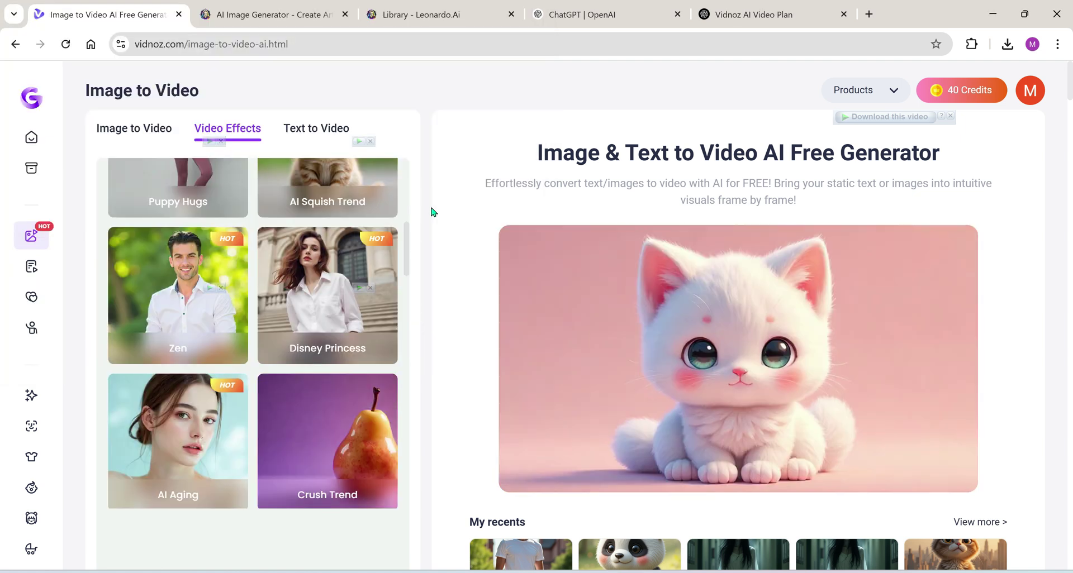
{"action": "scroll", "coordinate": [431, 212], "scroll_direction": "down", "scroll_amount": 8}
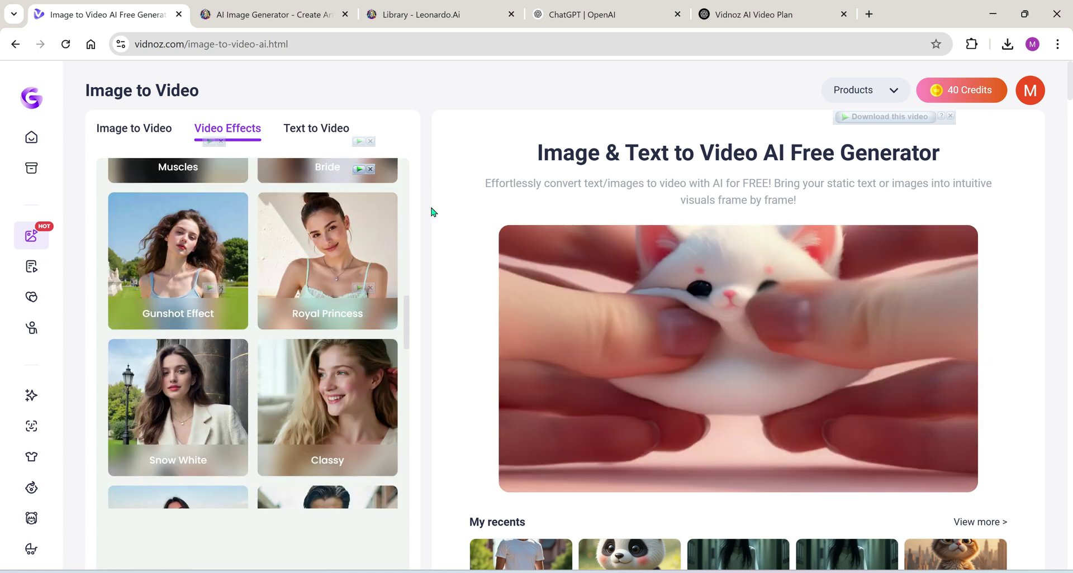
{"action": "scroll", "coordinate": [431, 212], "scroll_direction": "down", "scroll_amount": 2}
{"action": "scroll", "coordinate": [430, 212], "scroll_direction": "down", "scroll_amount": 5}
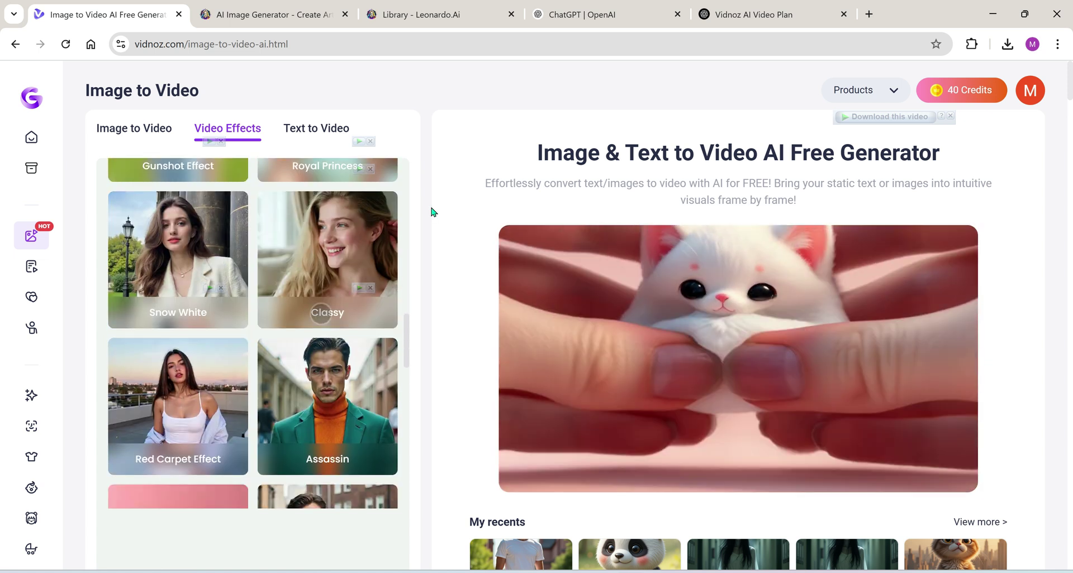
{"action": "scroll", "coordinate": [431, 212], "scroll_direction": "down", "scroll_amount": 2}
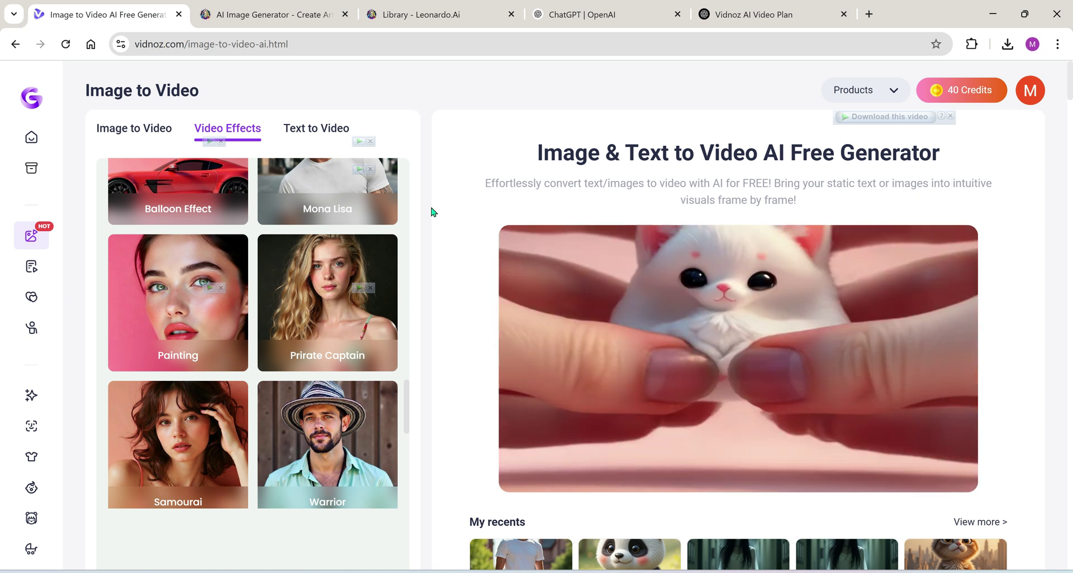
{"action": "scroll", "coordinate": [431, 212], "scroll_direction": "down", "scroll_amount": 2}
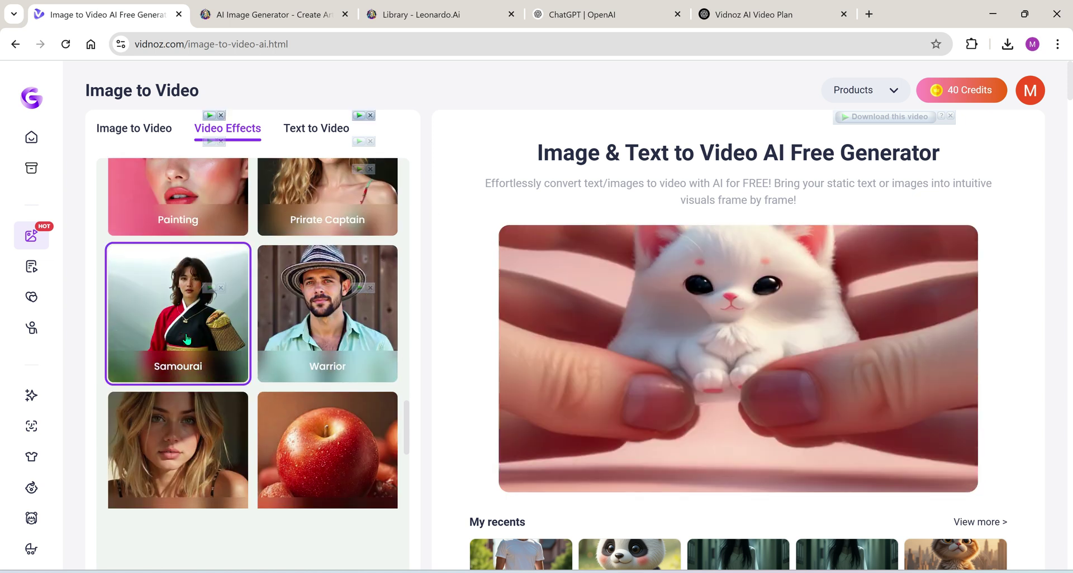
{"action": "scroll", "coordinate": [187, 339], "scroll_direction": "down", "scroll_amount": 8}
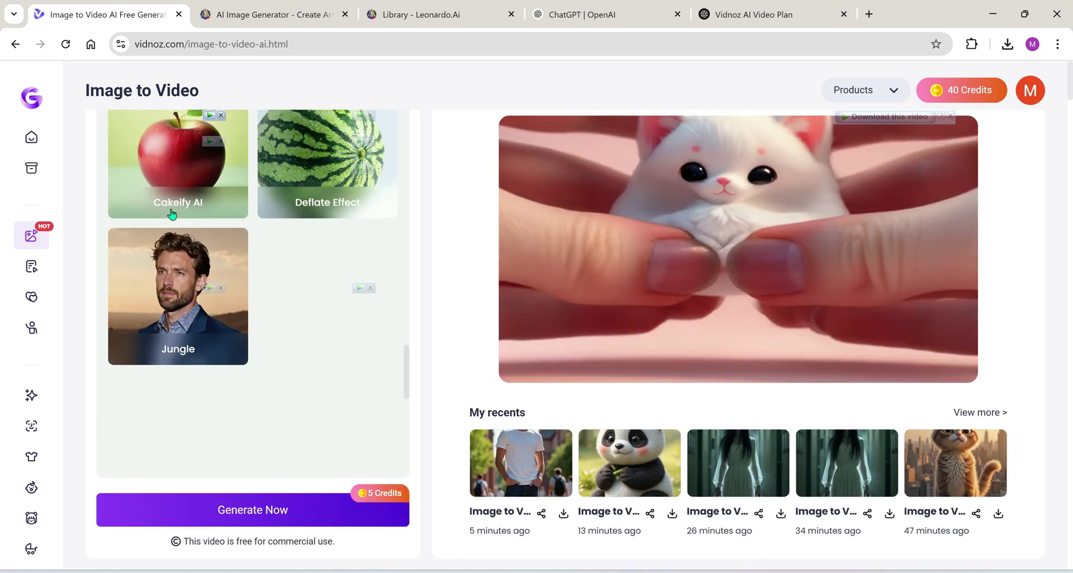
Generate the 4-second Samourai effect video of the woman and play it full screen.
{"action": "left_click", "coordinate": [253, 509]}
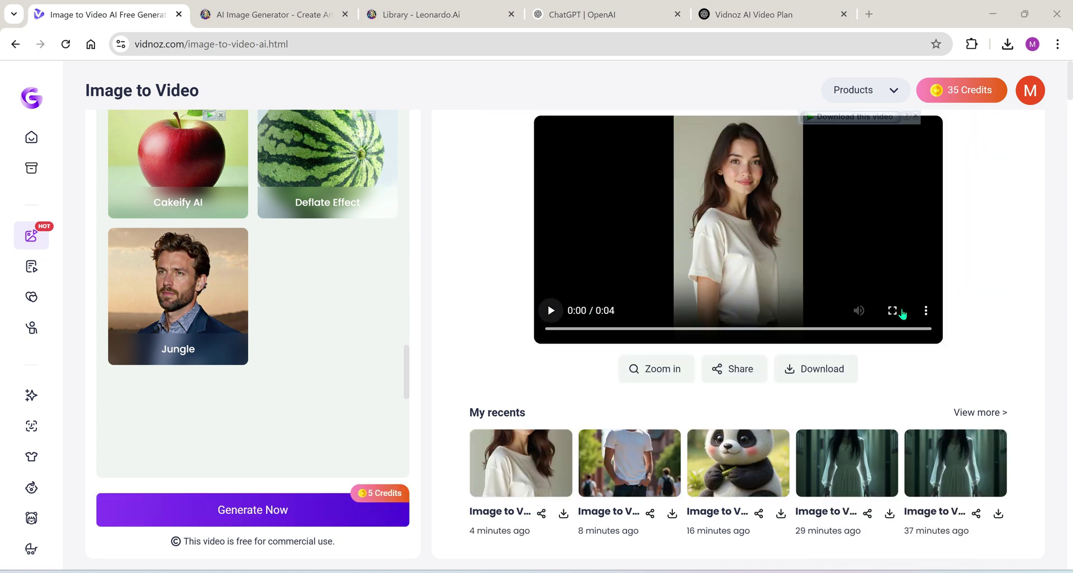
{"action": "left_click", "coordinate": [893, 312]}
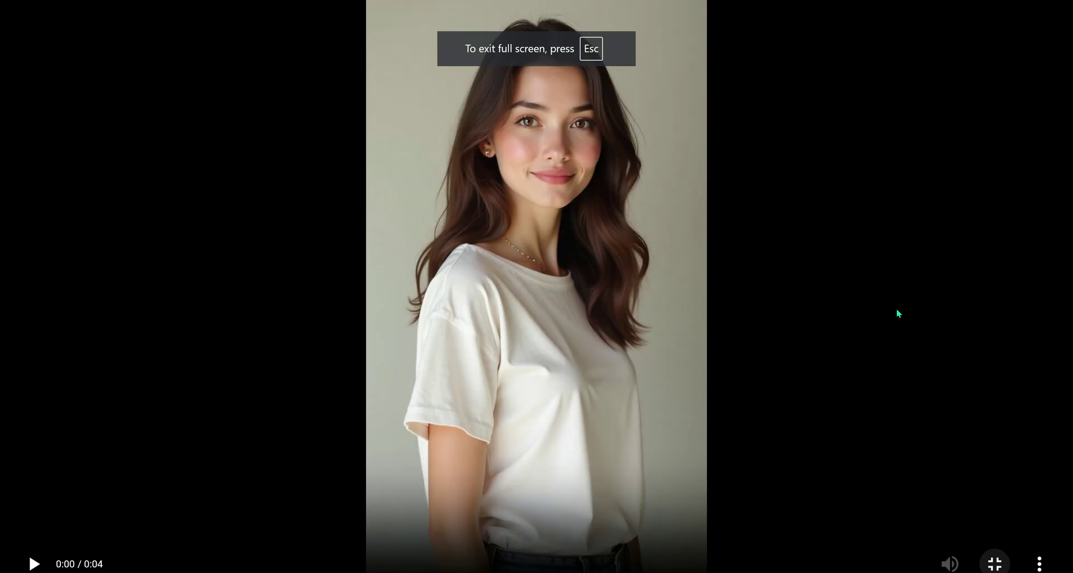
{"action": "left_click", "coordinate": [34, 564]}
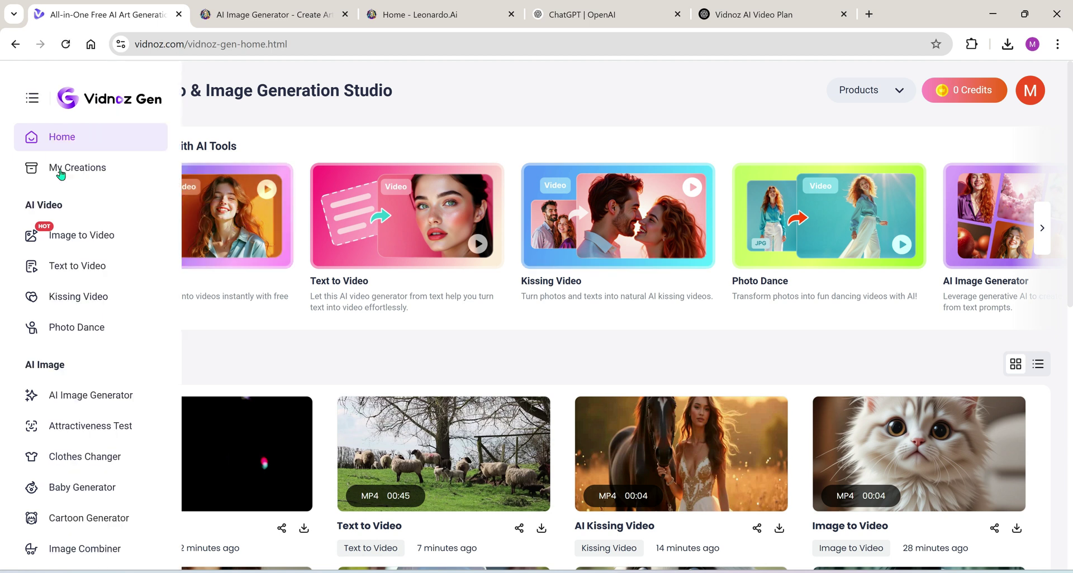
{"action": "mouse_move", "coordinate": [45, 99]}
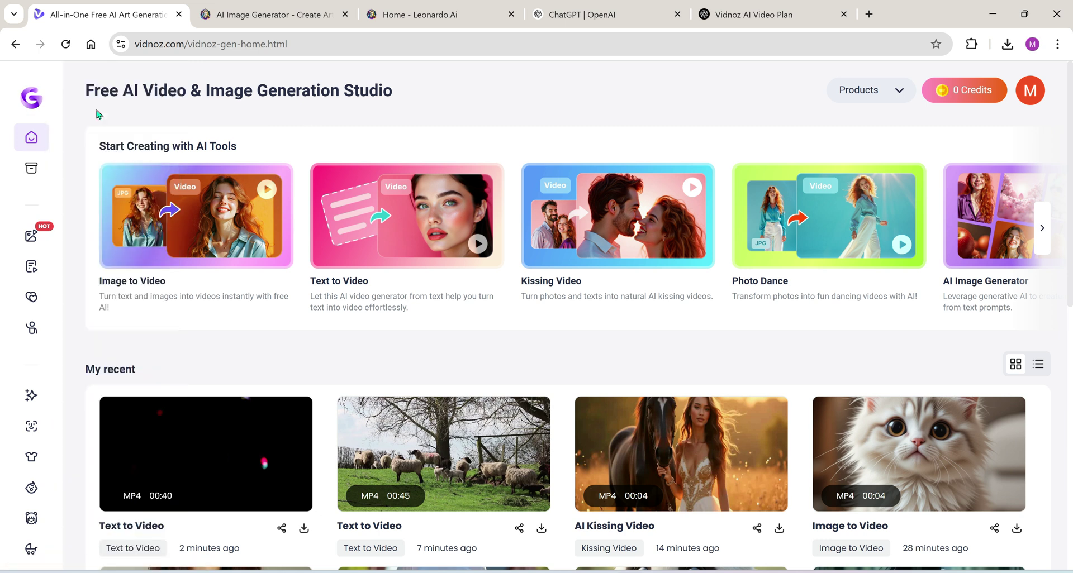
{"action": "mouse_move", "coordinate": [25, 176]}
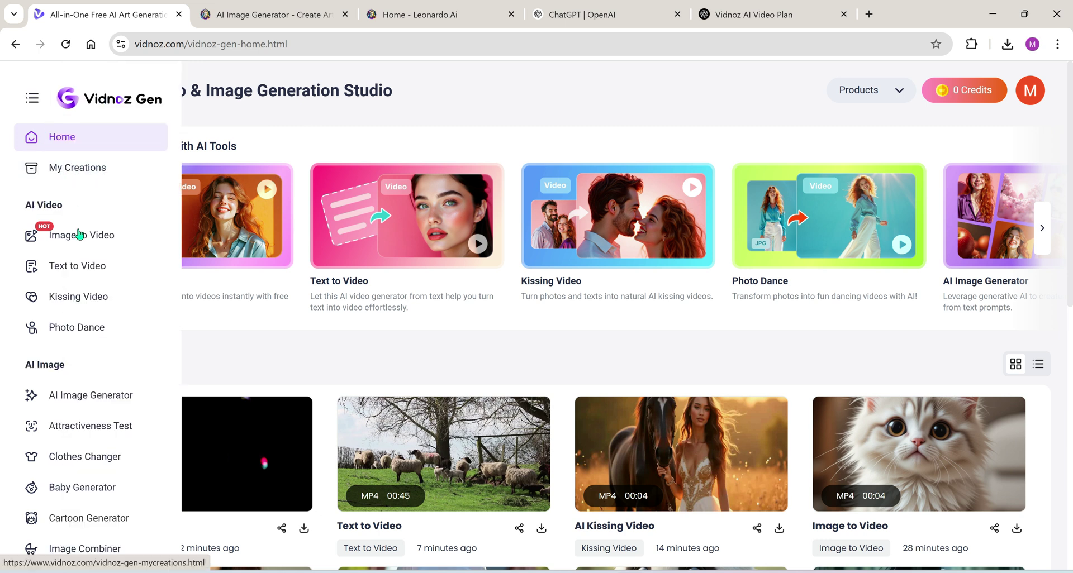